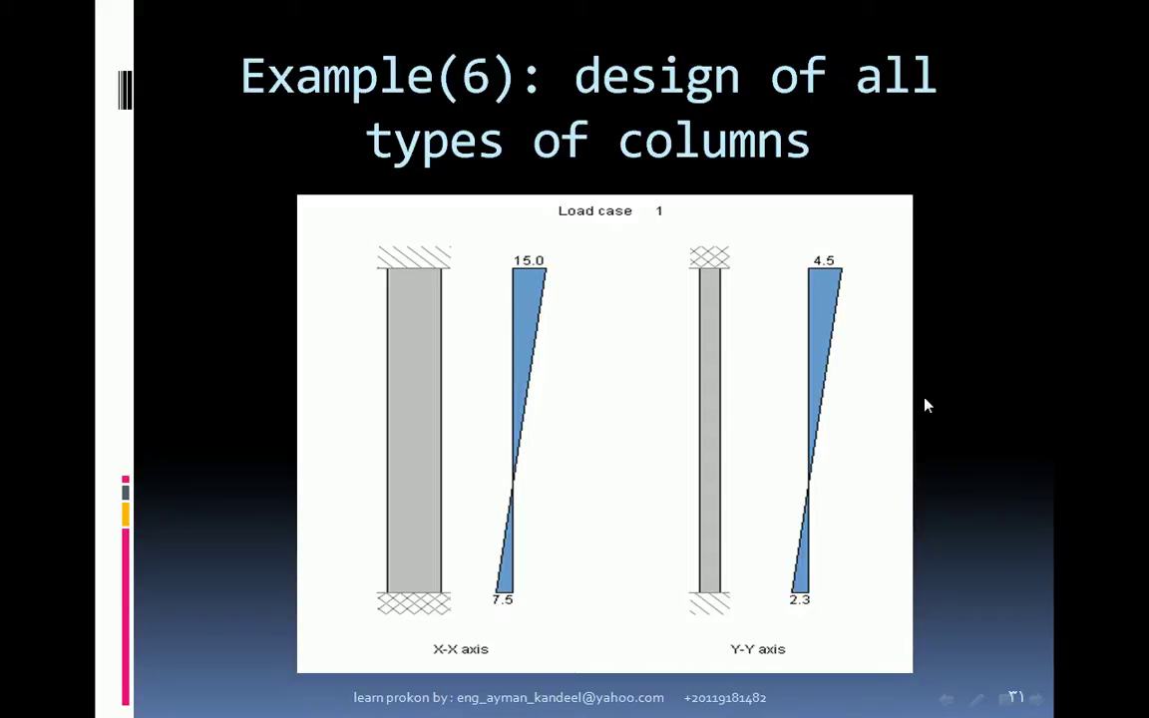
Step: Exit the slide show and return to editing slide 31 on designing all column types
key("Escape")
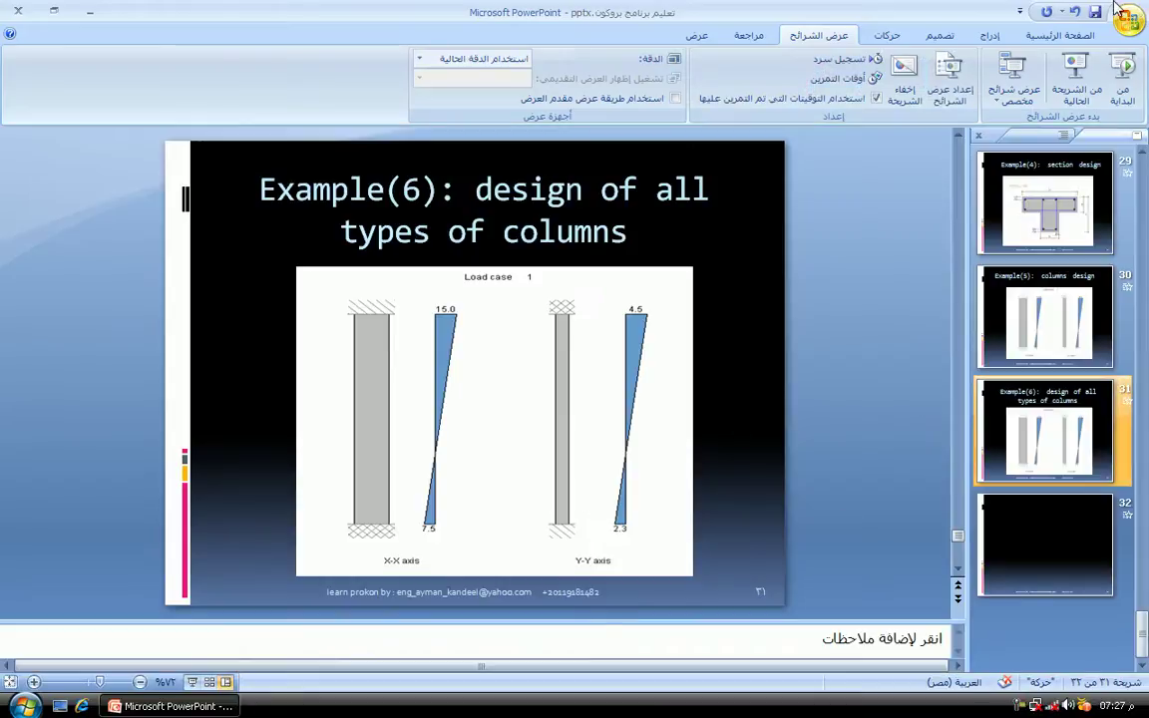
Step: Minimise PowerPoint, refresh the desktop and launch PROKON CalcPad from its desktop icon
left_click(86, 11)
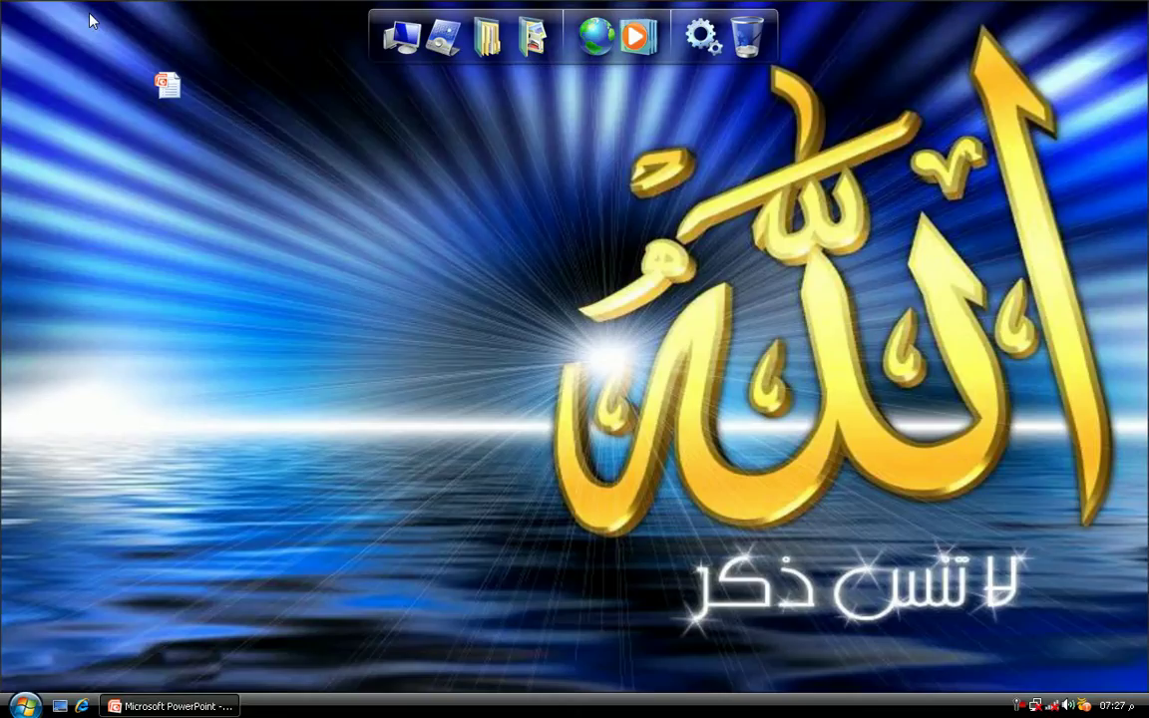
right_click(291, 262)
left_click(335, 288)
double_click(173, 154)
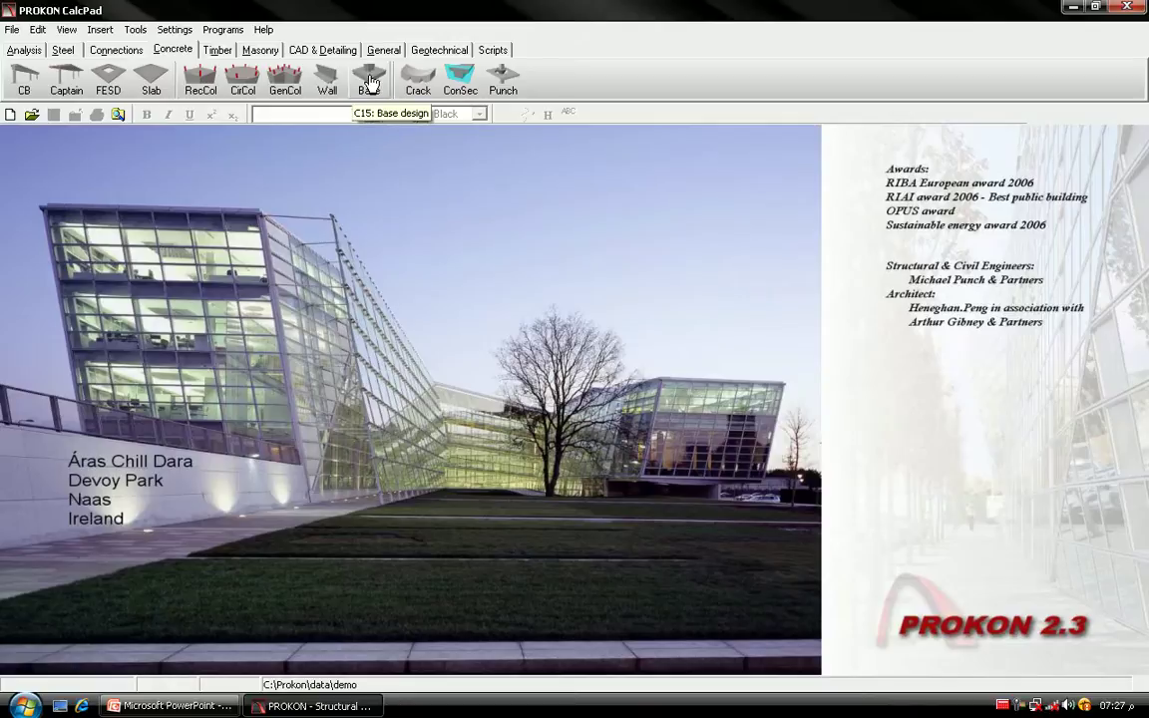
Step: Open the RecCol rectangular column module and load the short column bi-axial bending example from Help
left_click(207, 87)
left_click(461, 38)
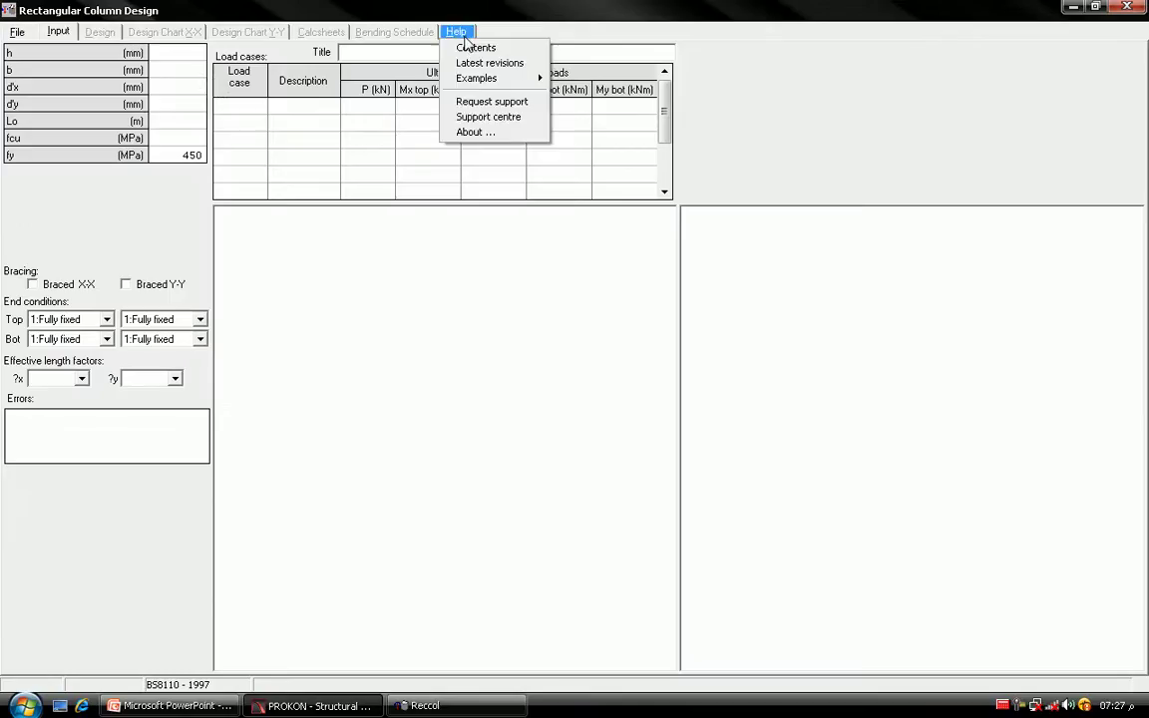
mouse_move(489, 78)
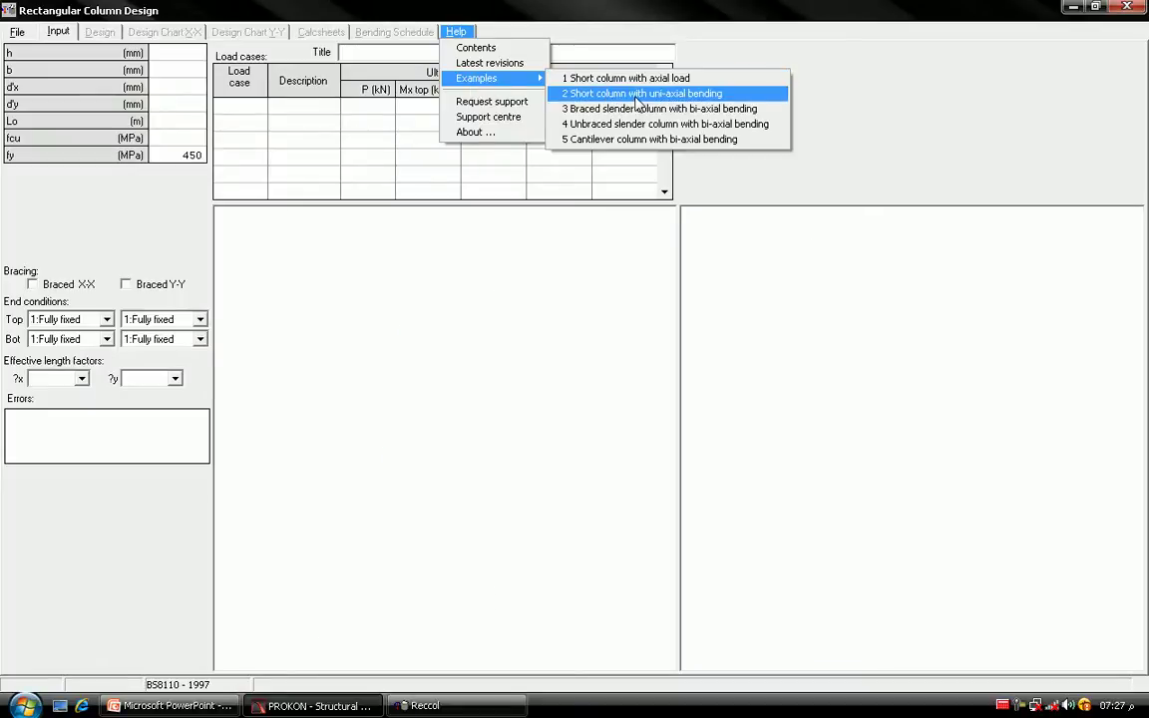
left_click(637, 99)
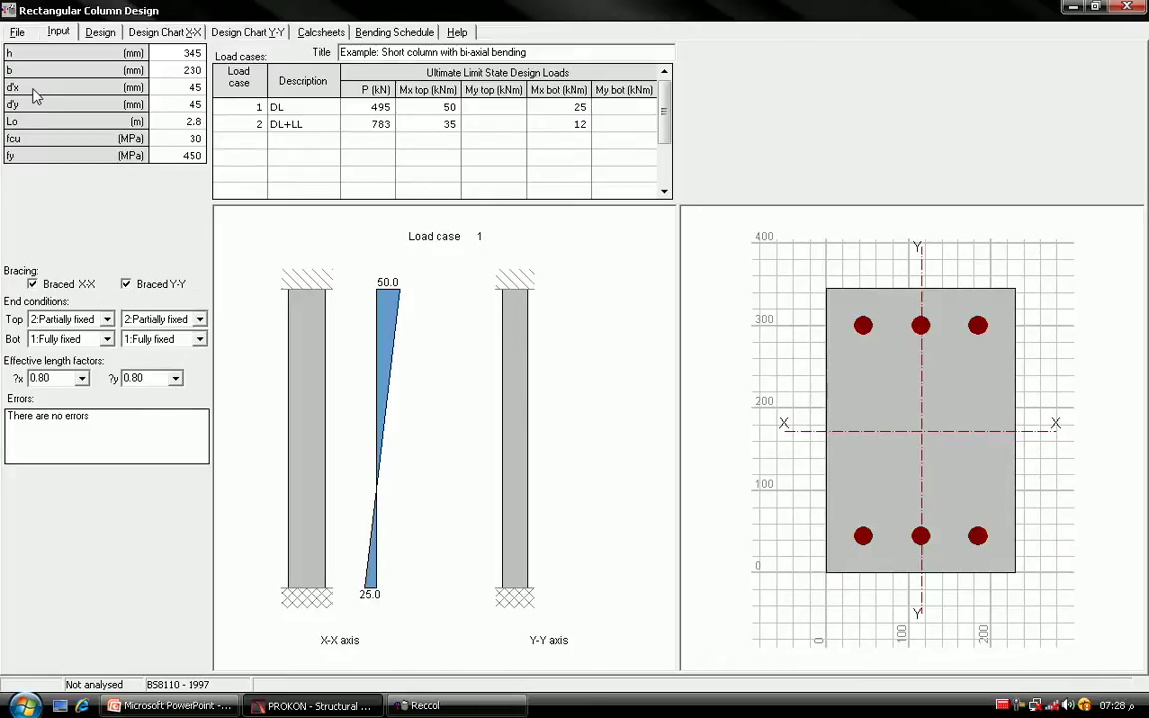
Step: Set column length Lo to 3, keeping the existing covers and fcu of 30
left_click(176, 88)
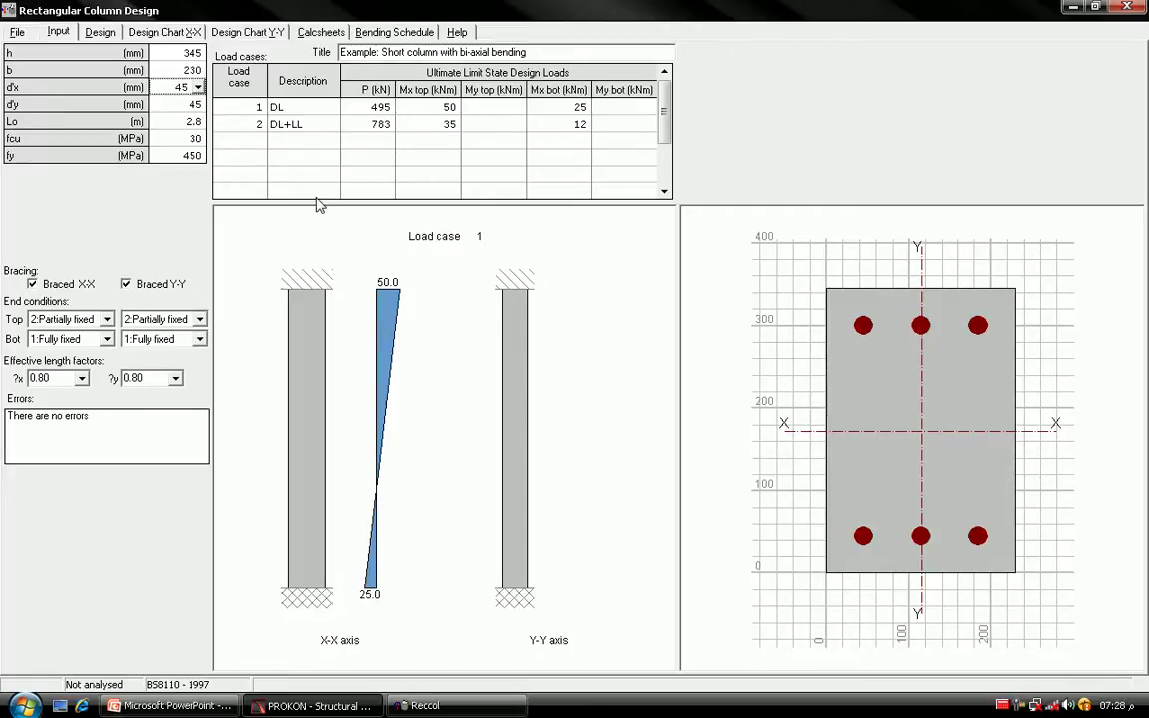
left_click(180, 103)
left_click(175, 122)
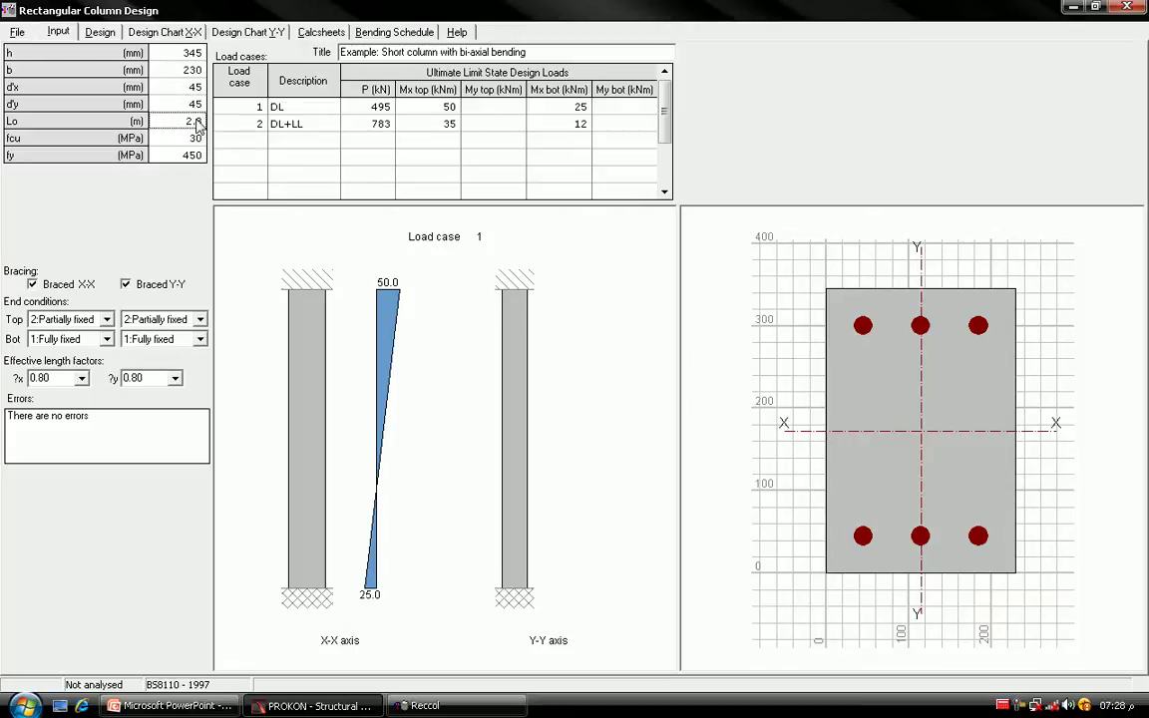
type("3")
left_click(149, 138)
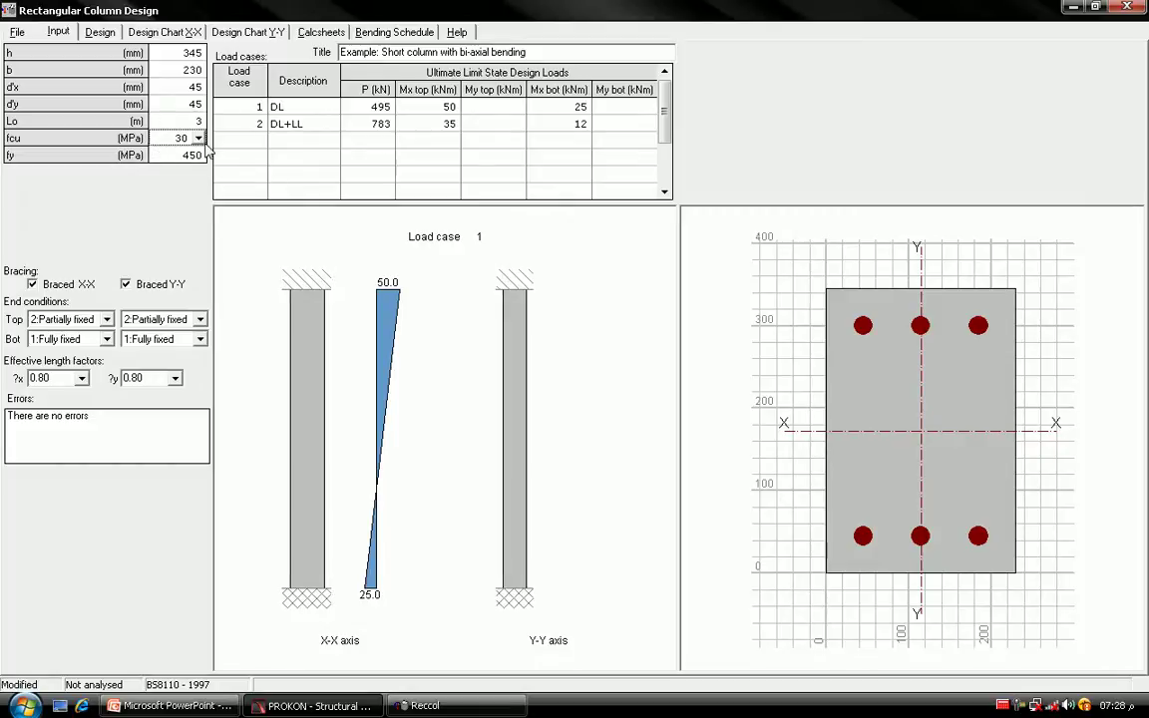
left_click(172, 150)
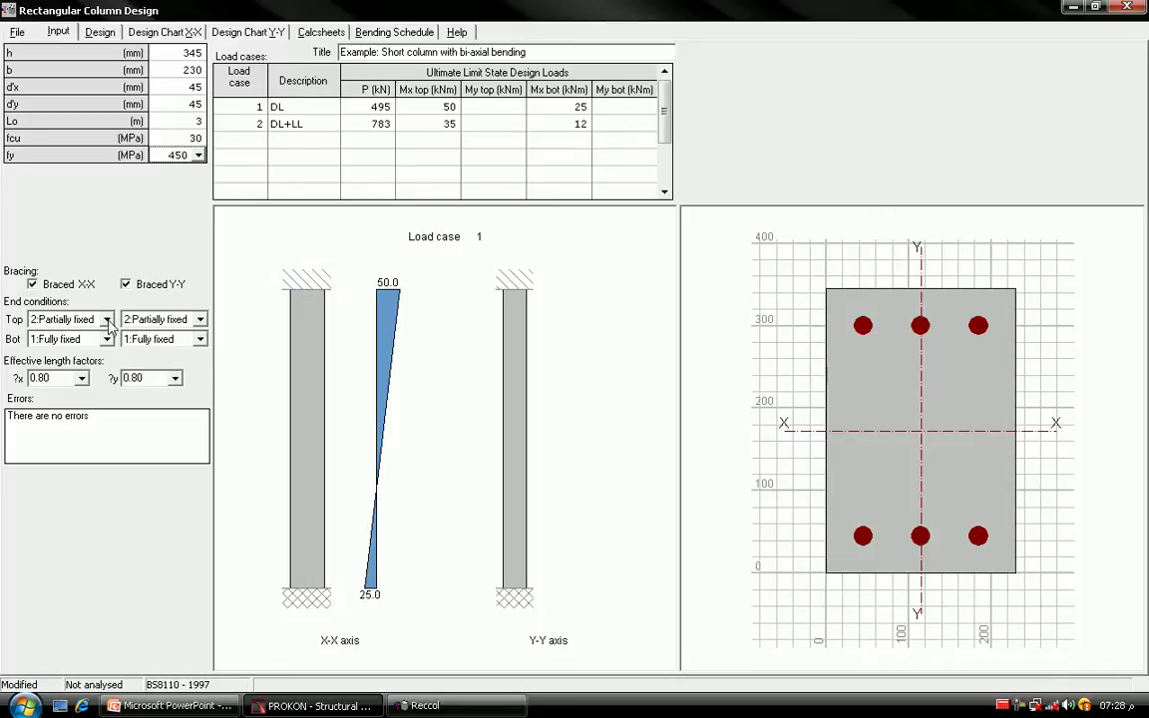
Step: Keep both top X-X and Y-Y ends partially fixed and the γy factor at 0.80
left_click(107, 321)
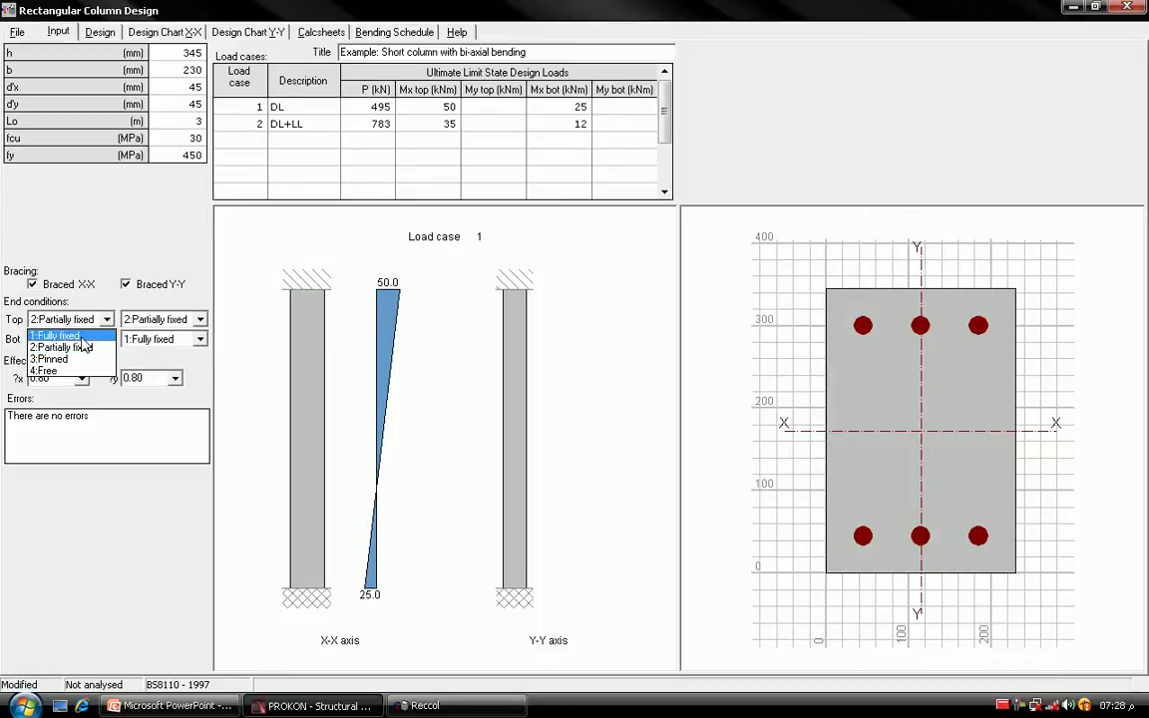
left_click(93, 349)
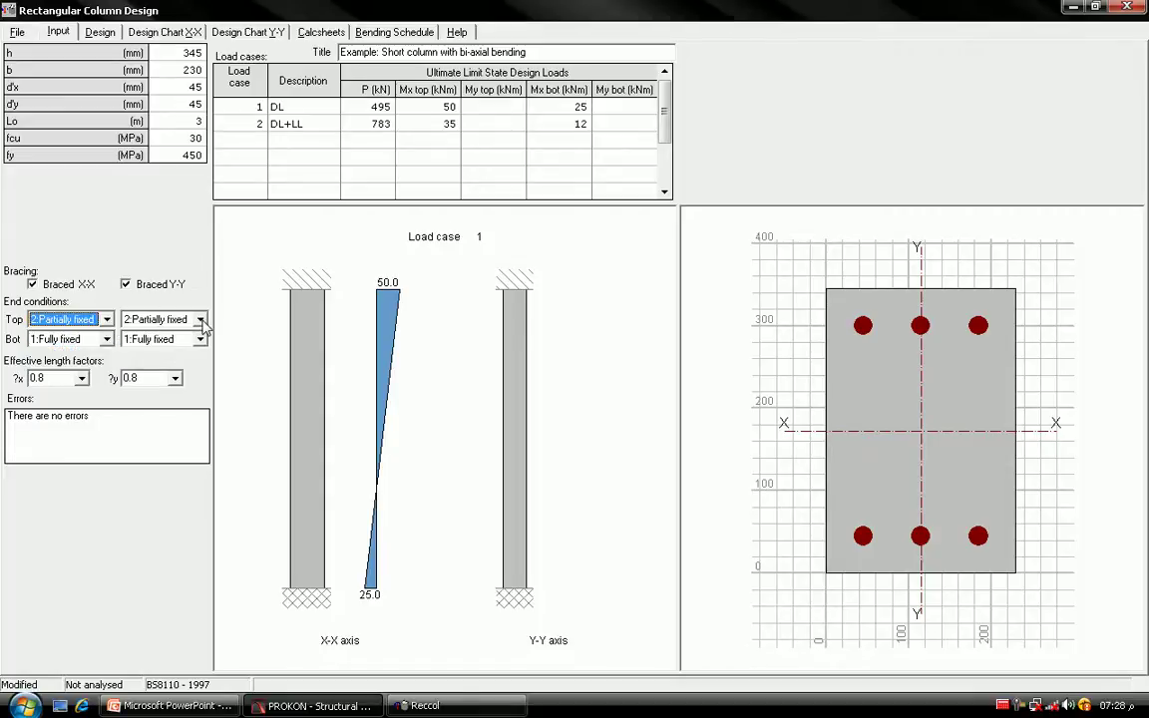
left_click(201, 322)
left_click(159, 349)
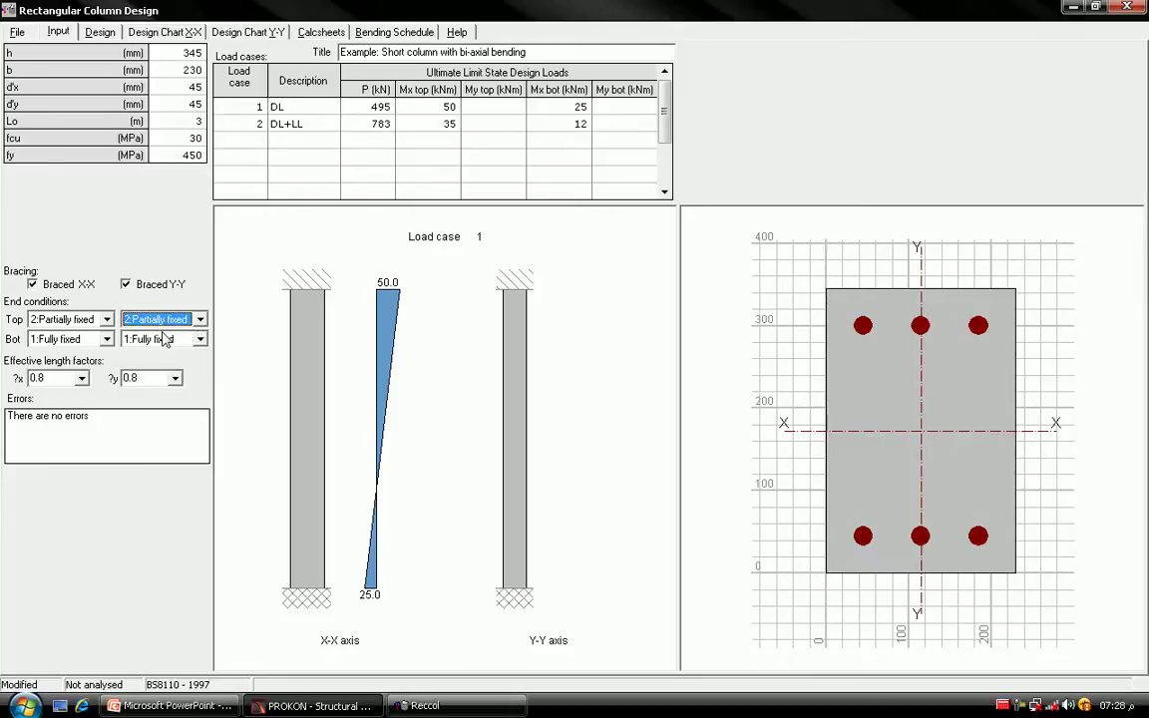
left_click(126, 285)
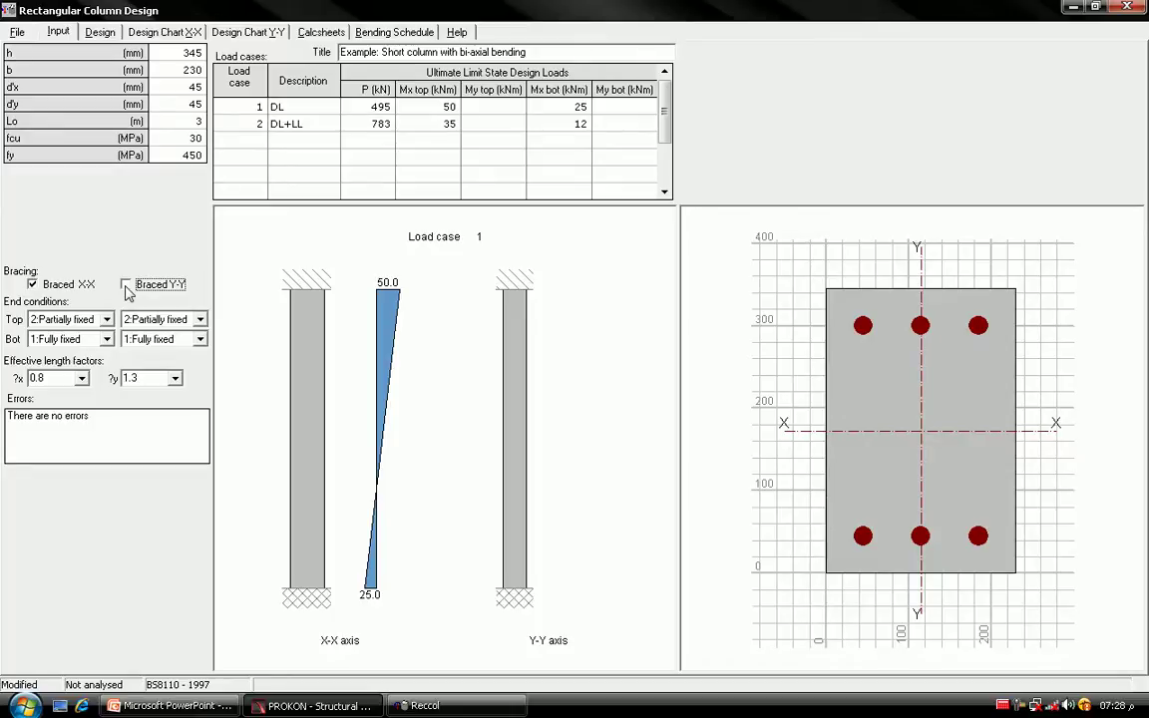
left_click(175, 380)
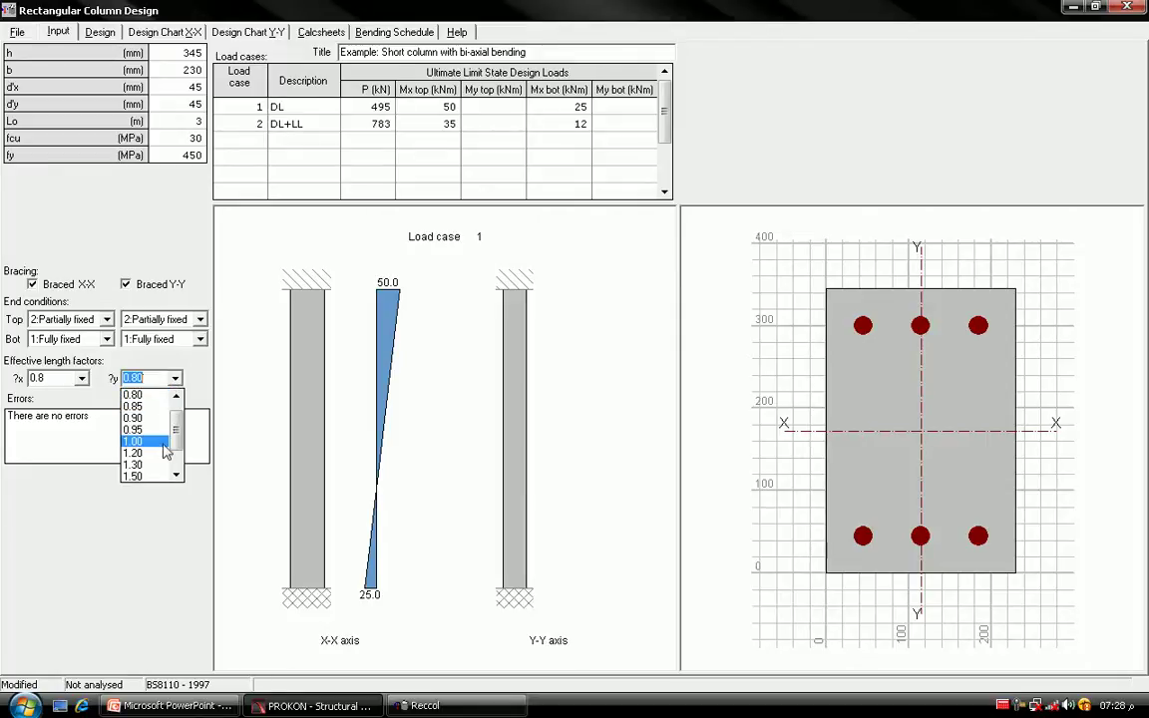
left_click(144, 332)
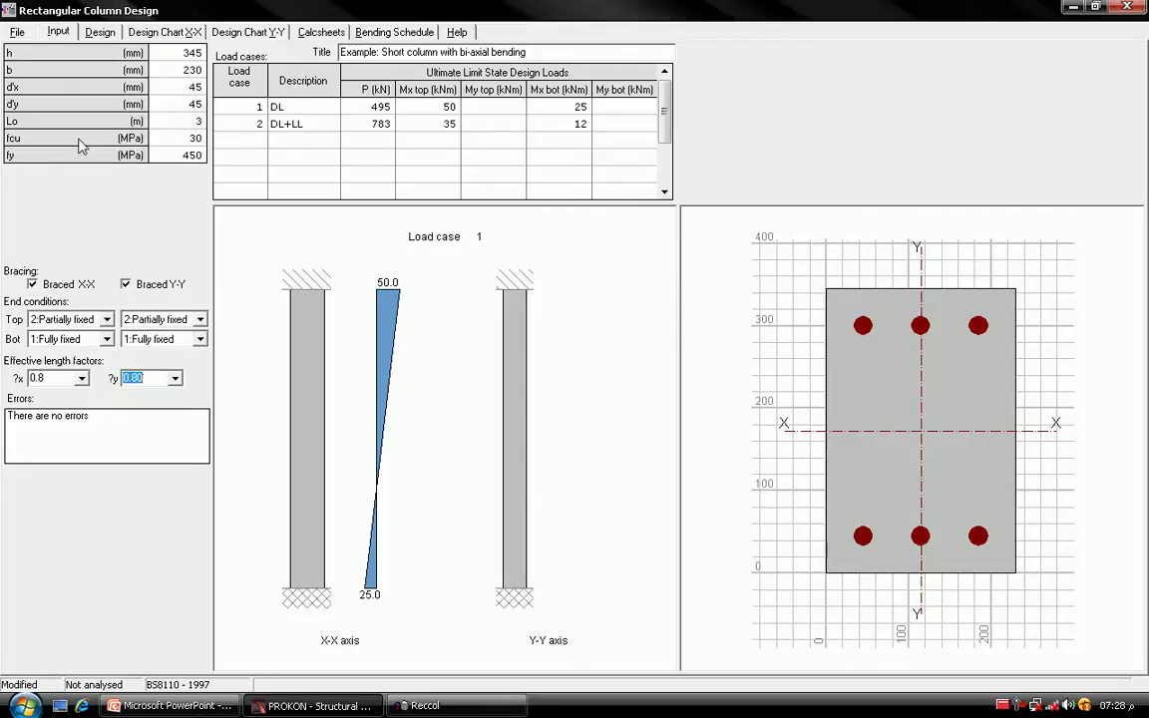
left_click(22, 36)
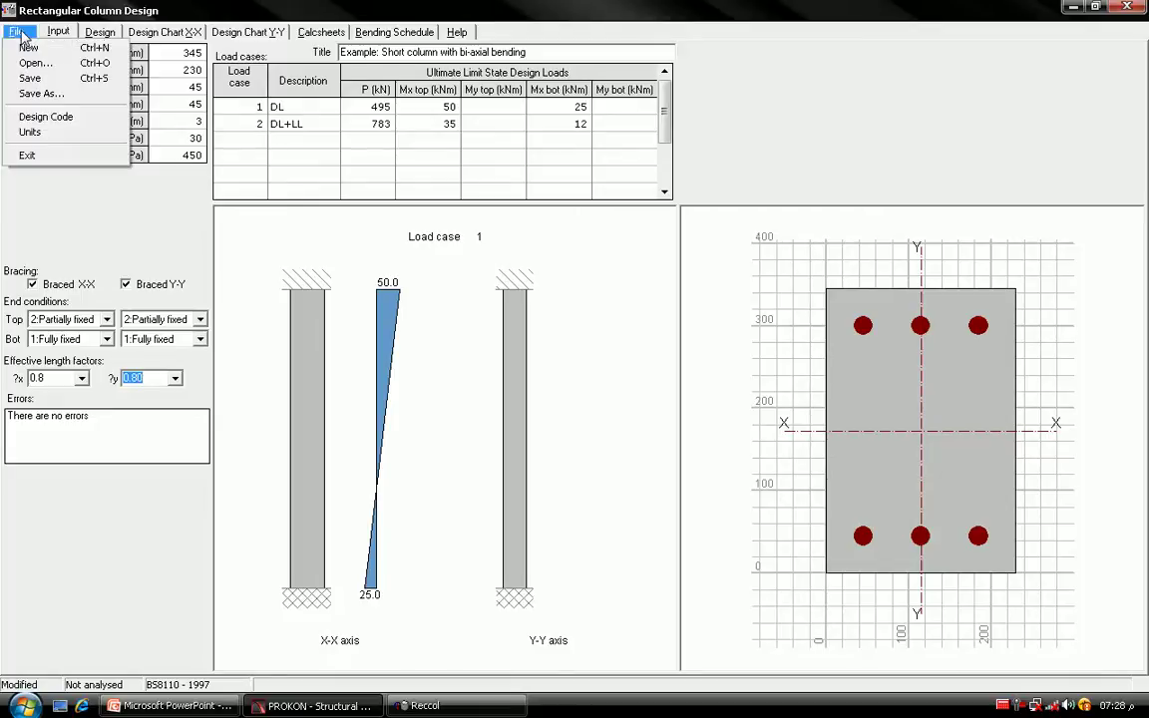
left_click(57, 120)
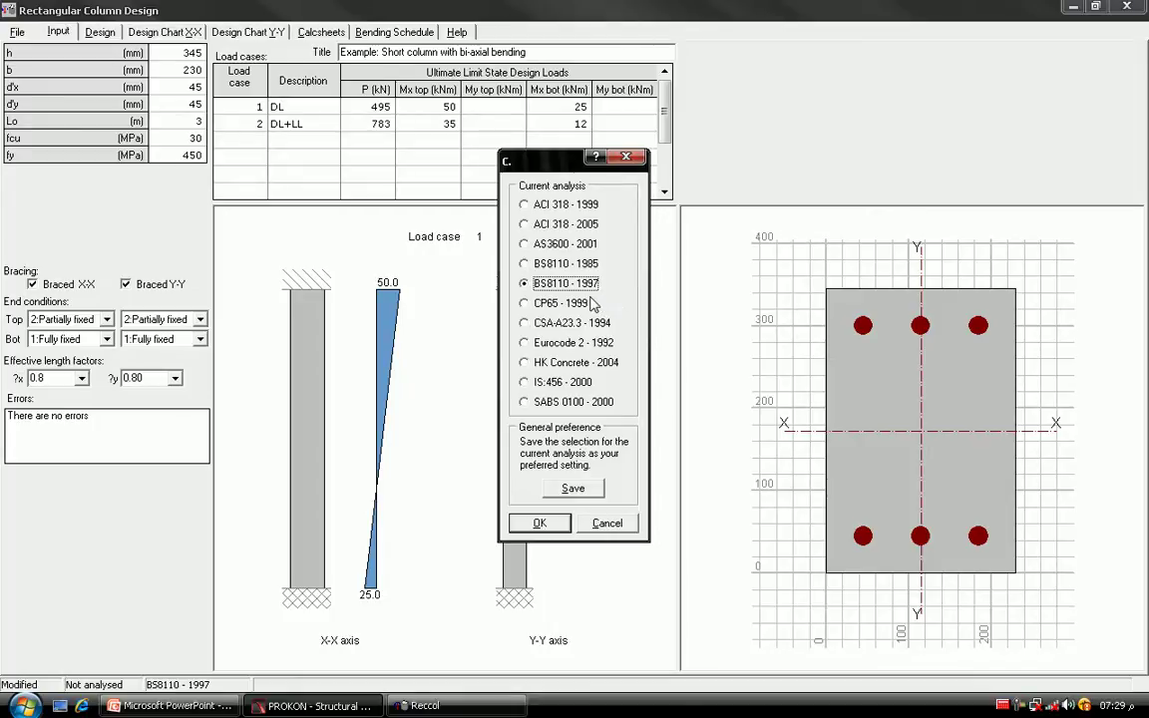
left_click(605, 526)
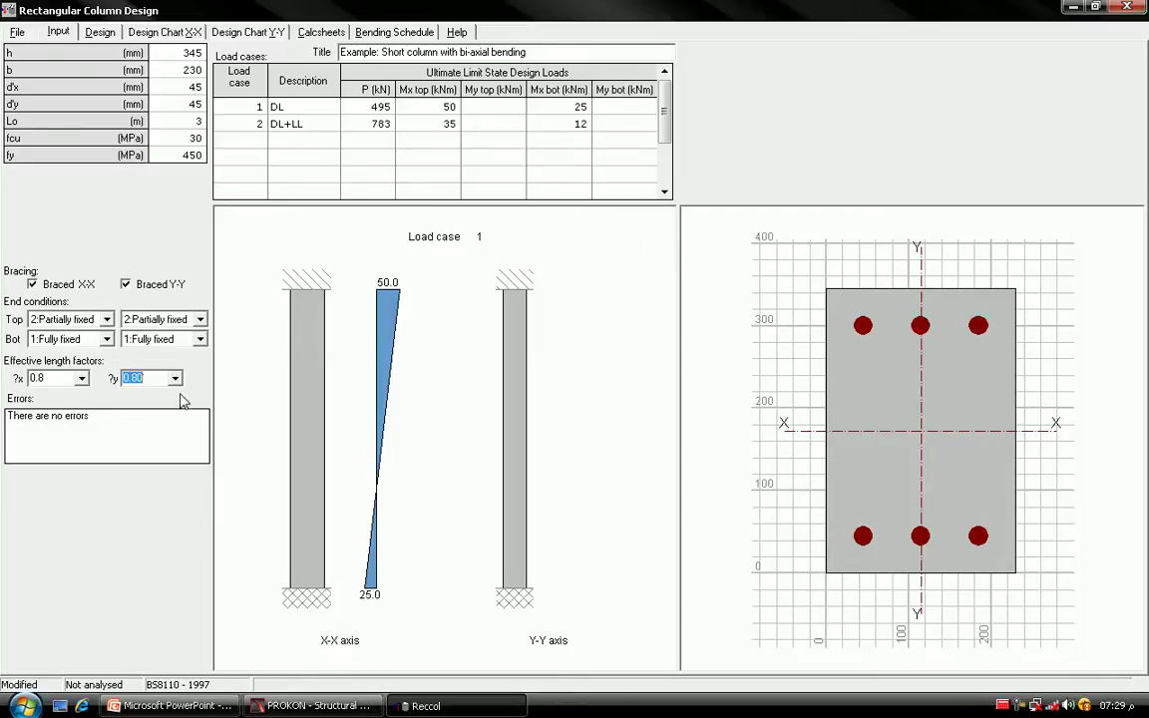
Step: Run the design, save the column file, and plot load case 2 (DL+LL) with 35.0/12.0 kNm X-X moments
left_click(100, 32)
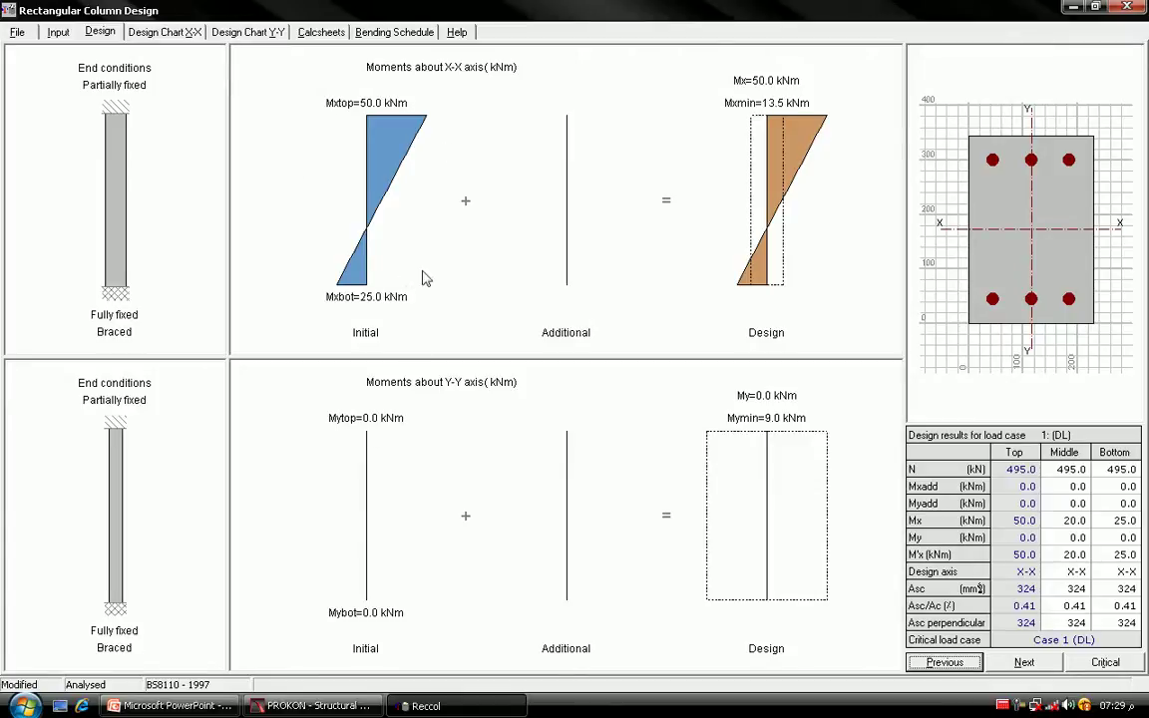
left_click(60, 32)
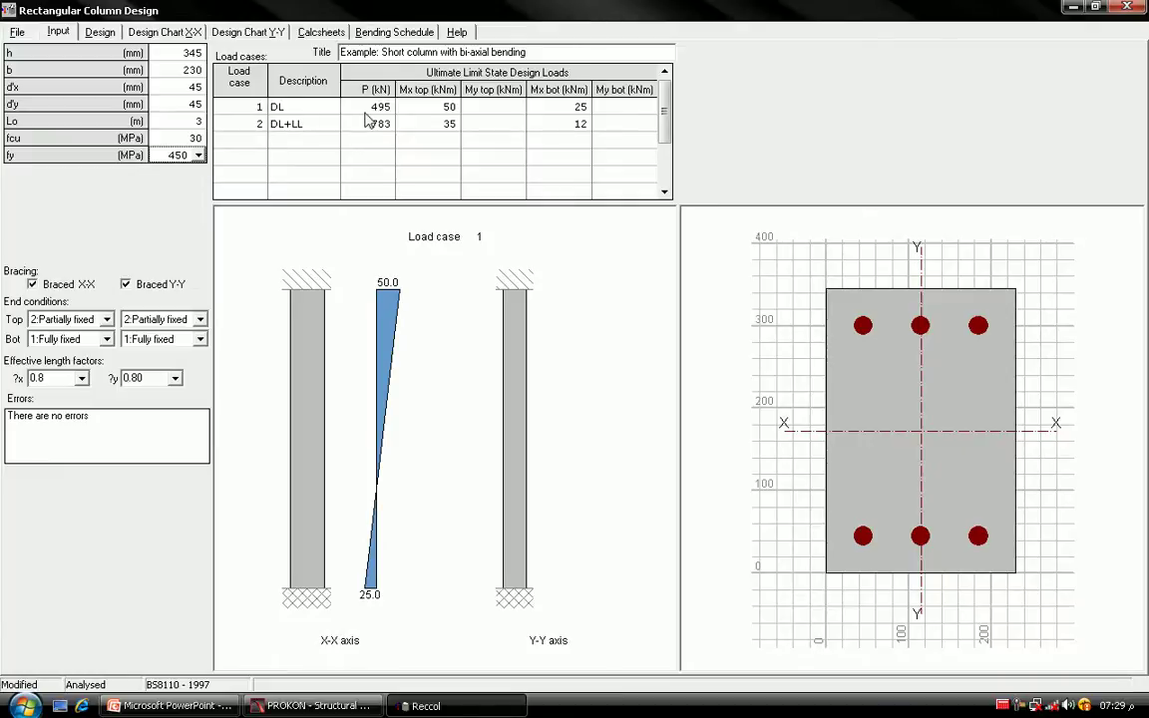
left_click(376, 108)
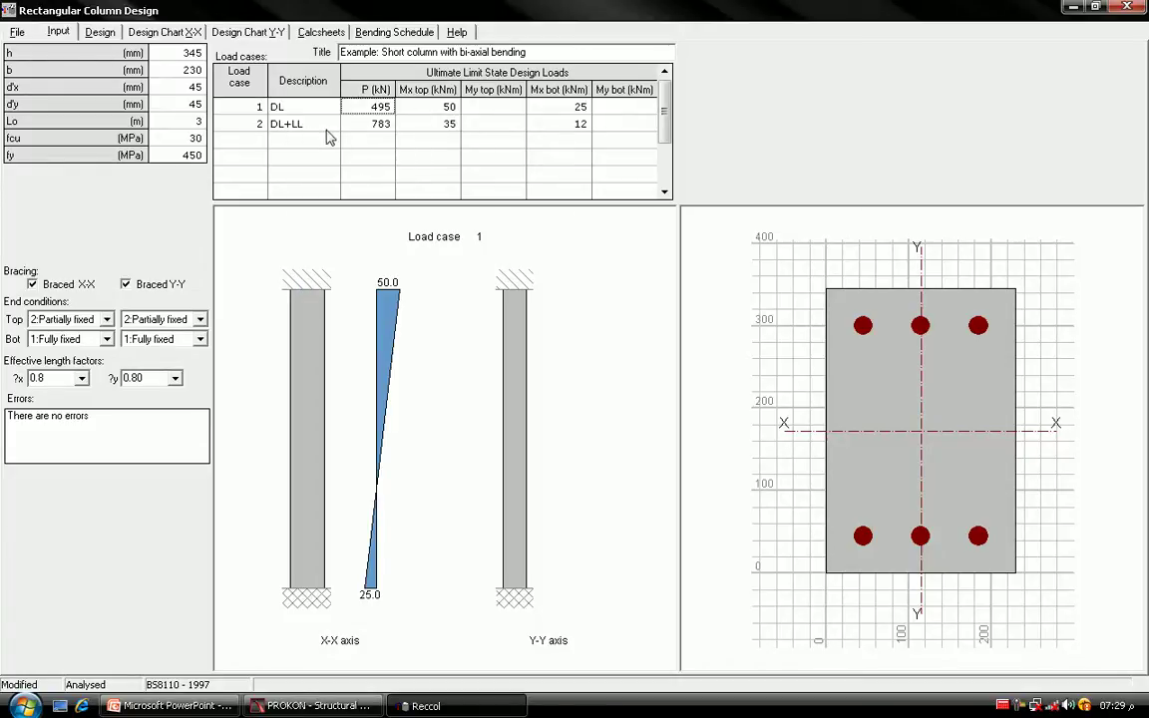
key("ctrl+s")
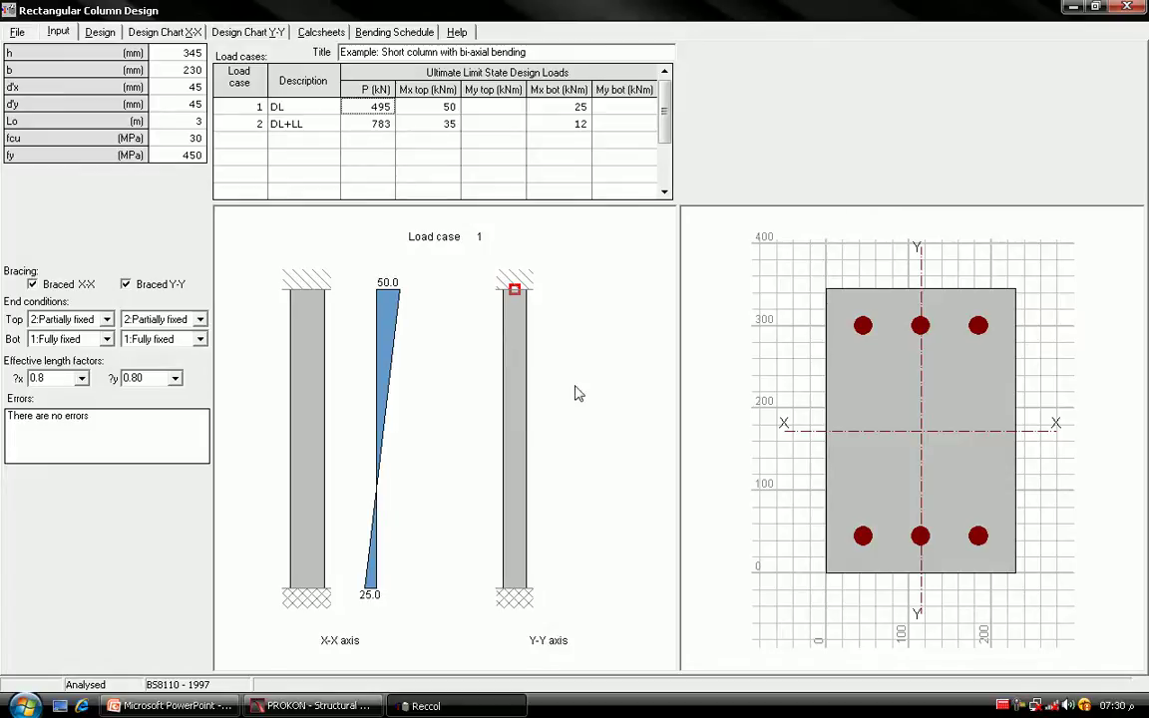
left_click(238, 122)
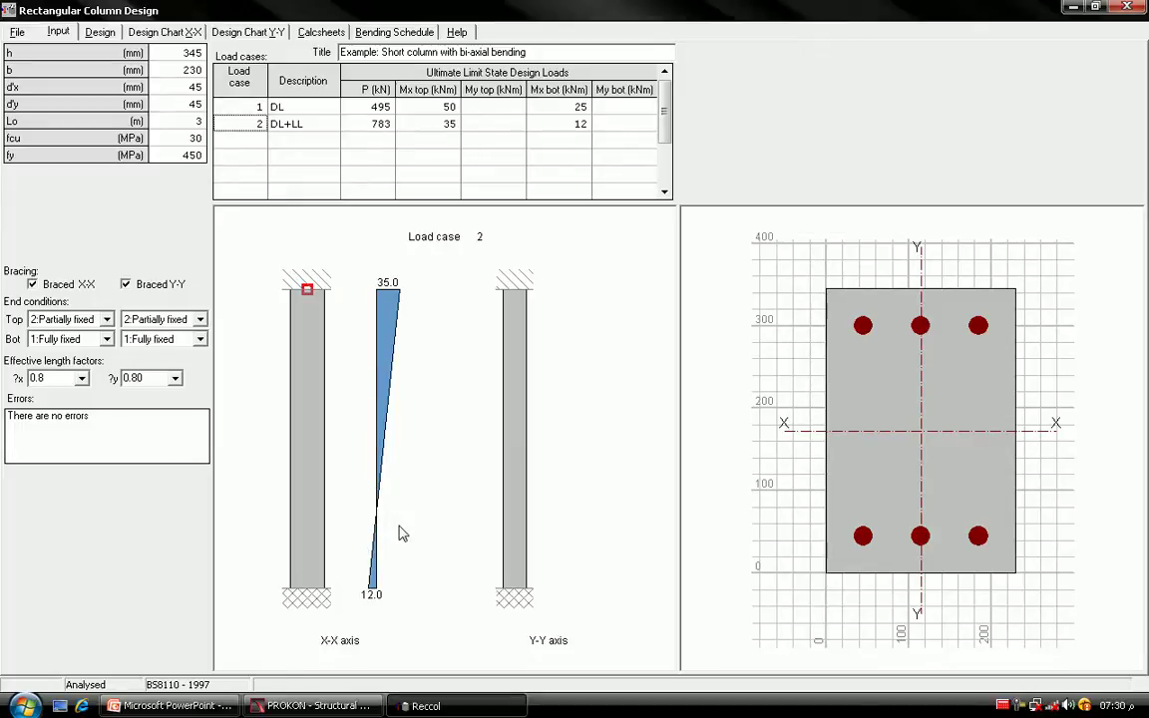
Step: Show design results for load case 1 (DL): N 495 kN, Mx 50.0 kNm, Asc 324 mm²
left_click(100, 33)
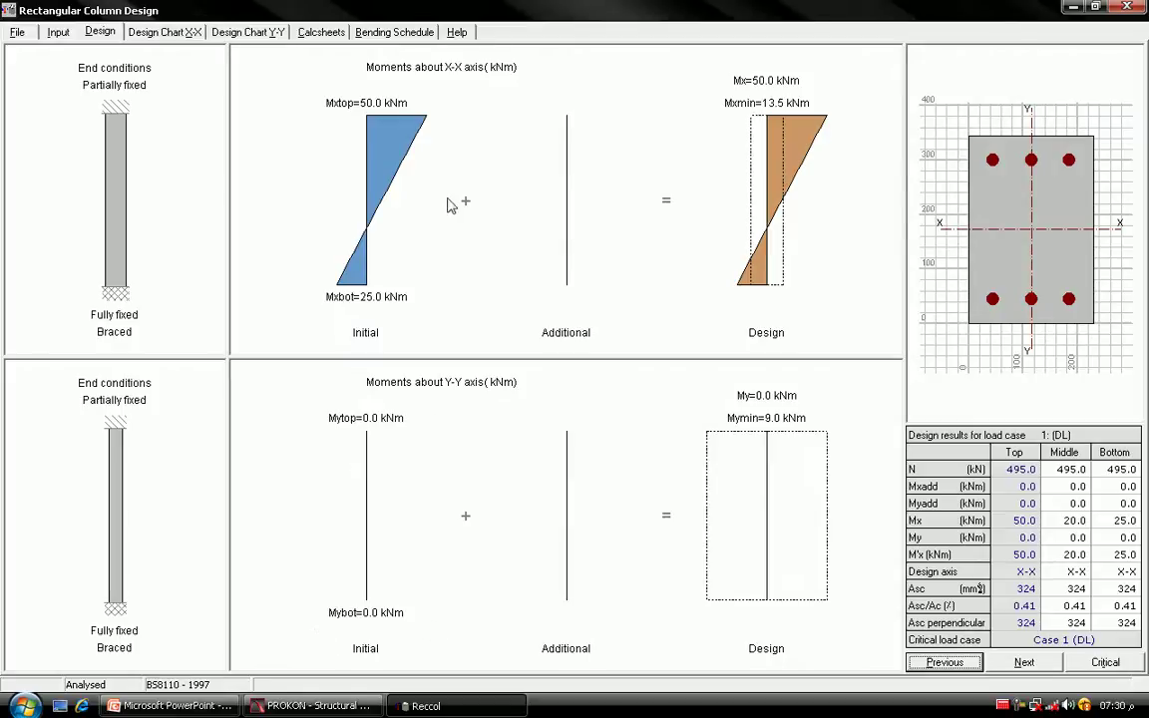
left_click(58, 32)
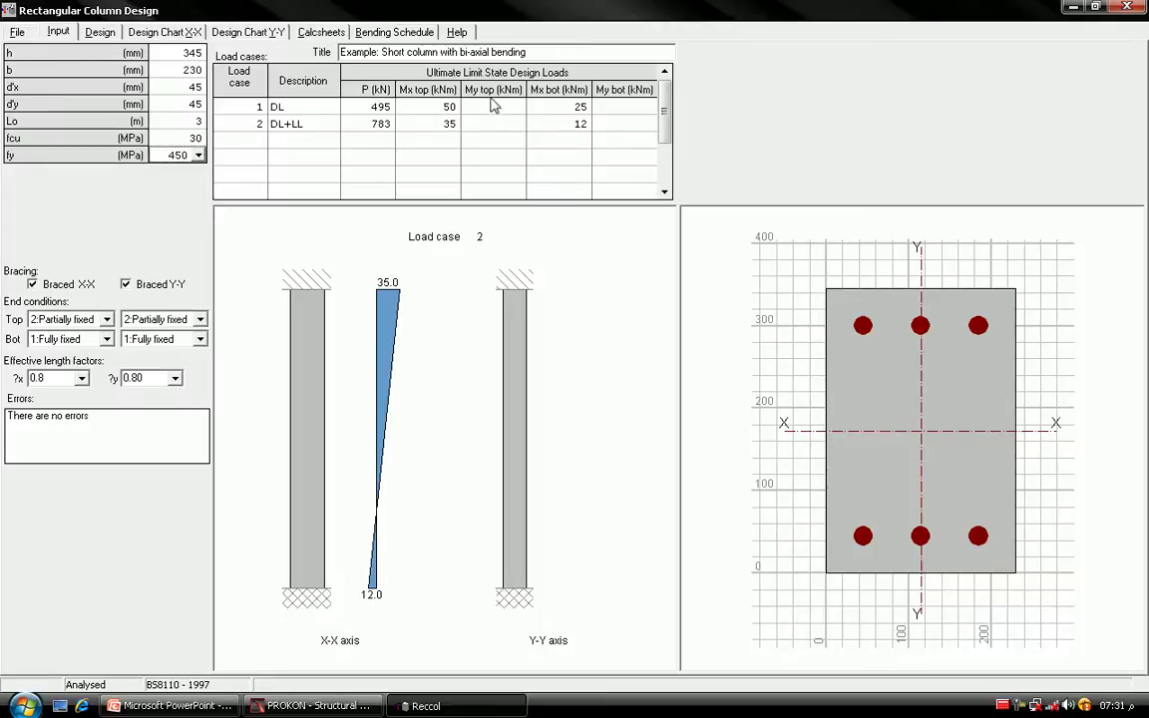
left_click(101, 33)
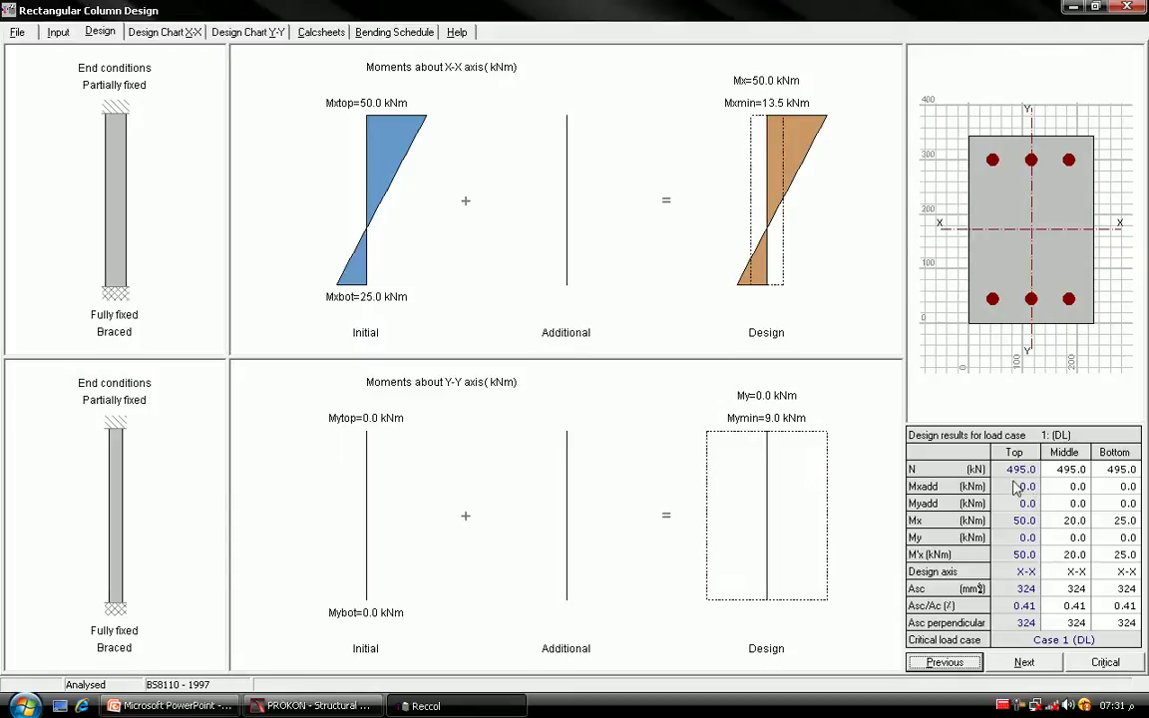
left_click(1054, 439)
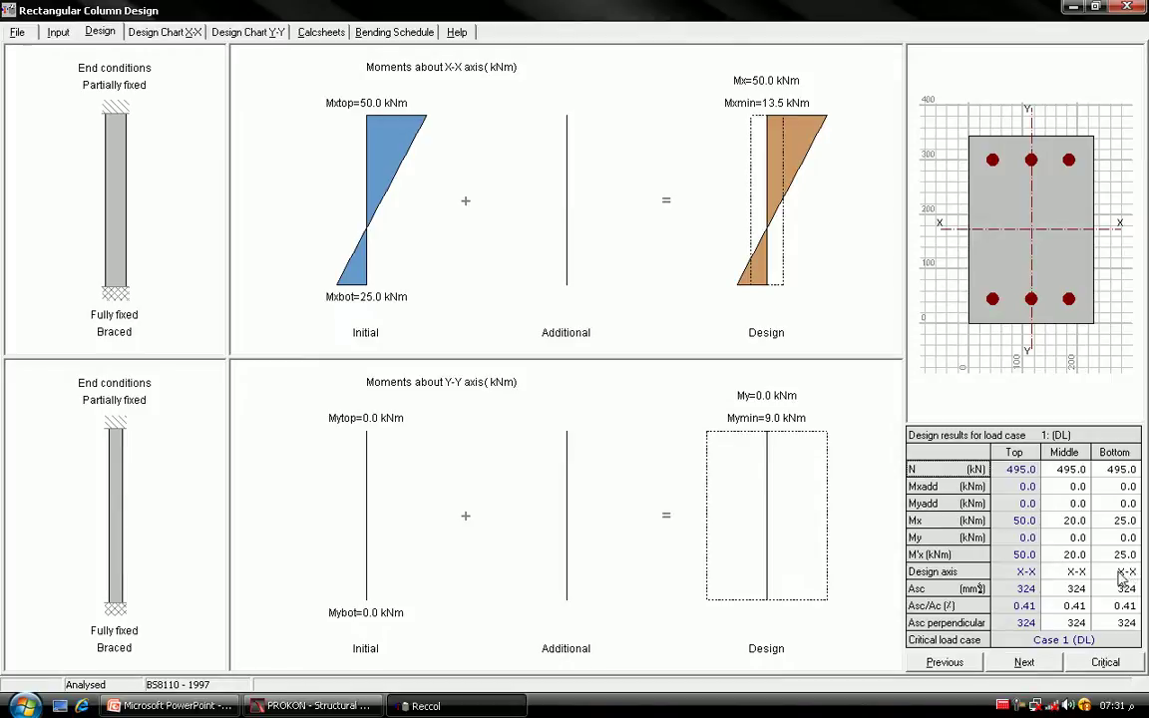
Step: Advance results to load case 2 (N 783 kN, Asc 324 mm²) and view the X-X design chart
left_click(1052, 641)
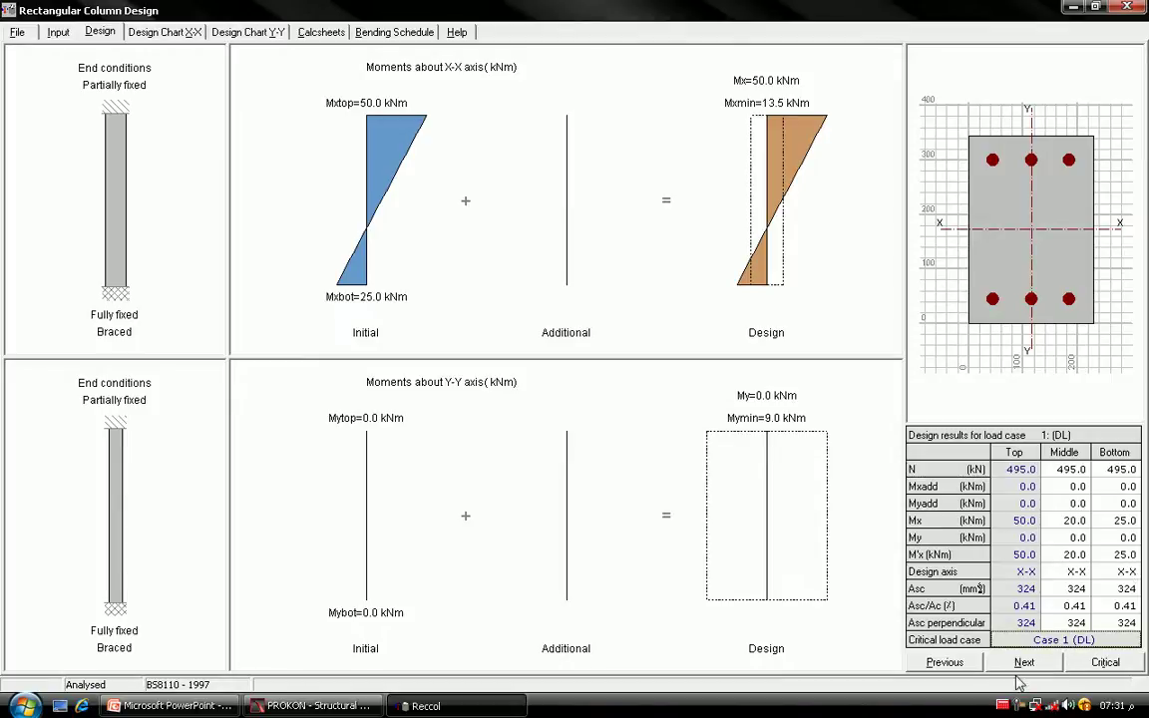
left_click(1022, 663)
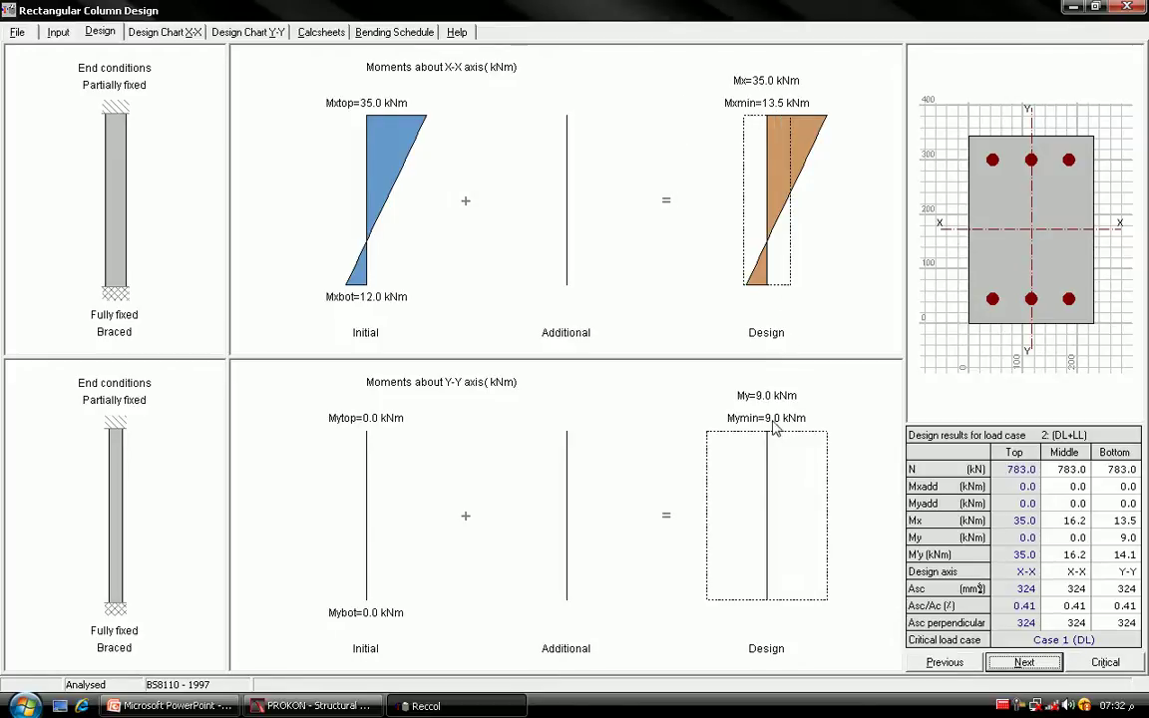
left_click(160, 33)
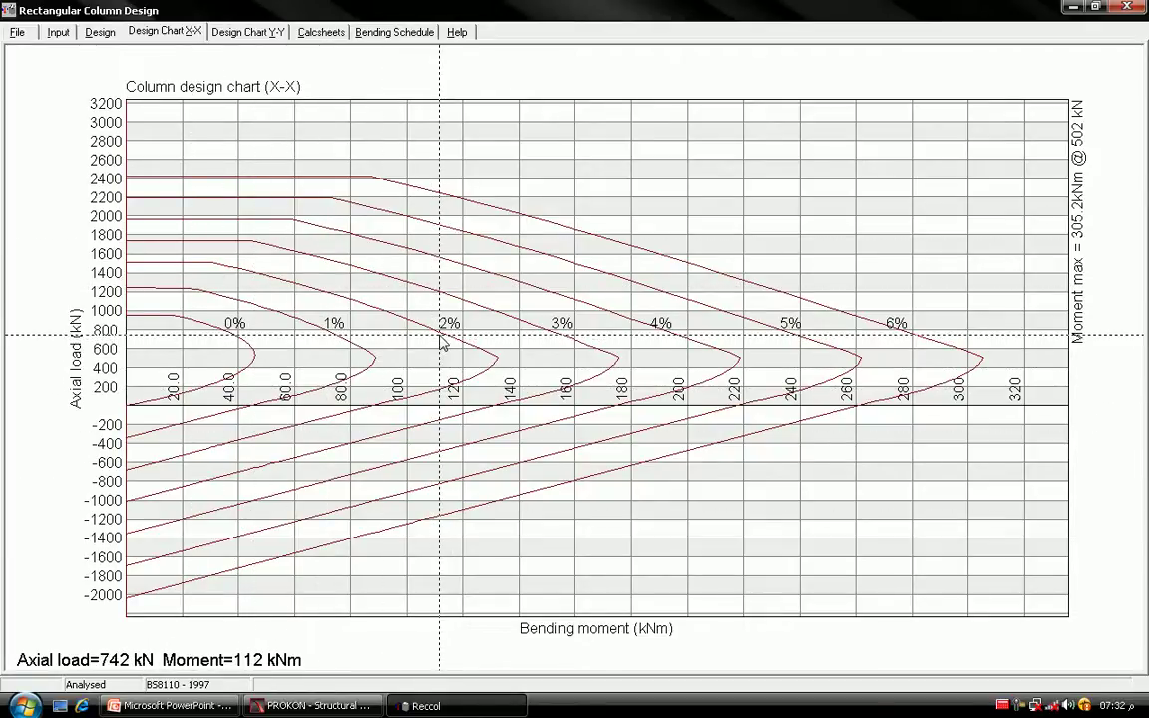
Step: View the Y-Y design chart, then compile the calcsheets for the short bi-axial column example
left_click(229, 34)
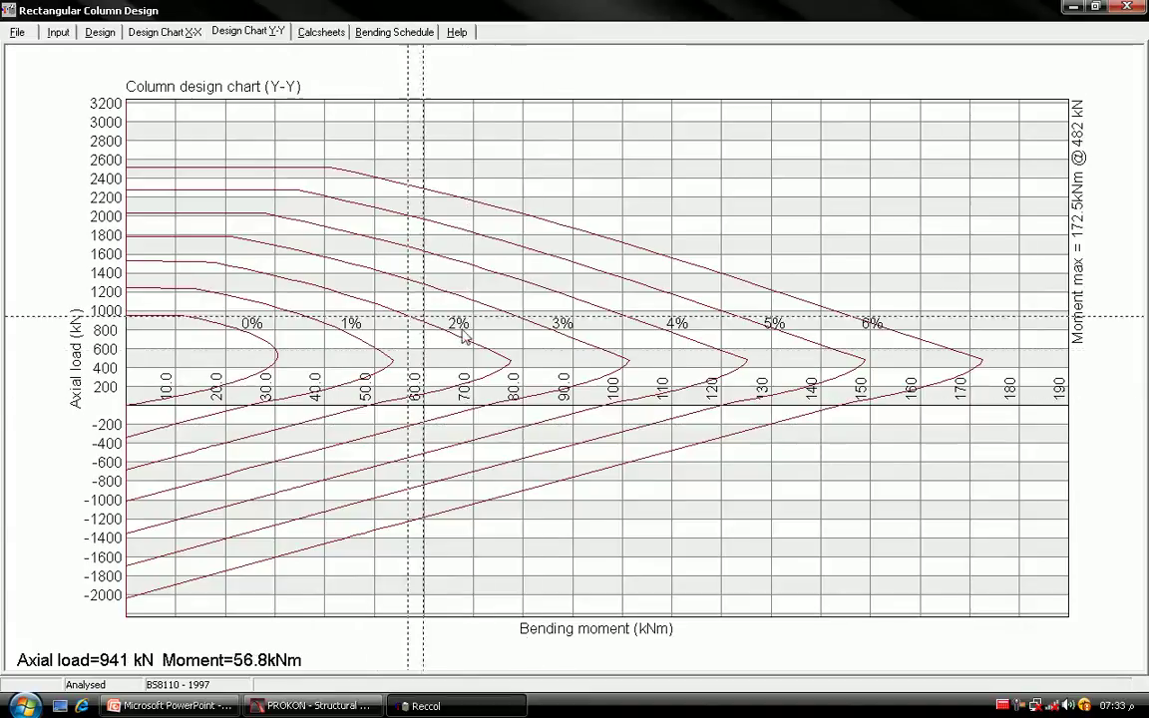
left_click(310, 37)
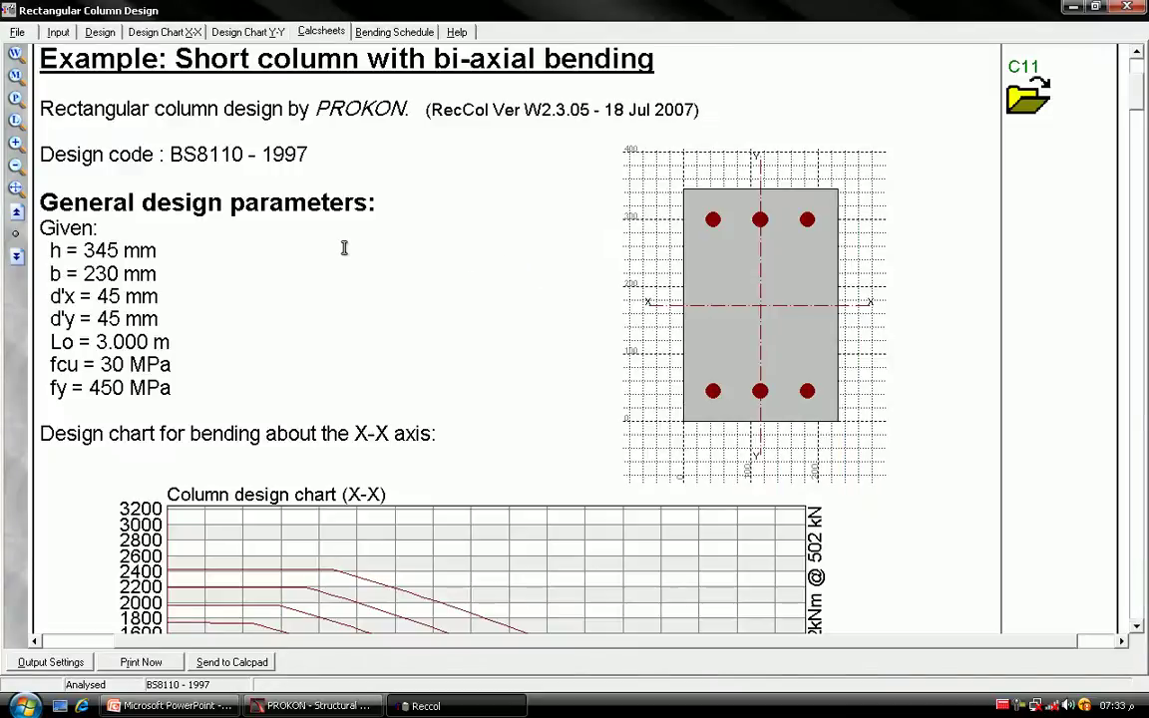
Step: Scroll the calcsheet through slenderness: effective heights 2.400 m, ratios 7.0 and 10.4, column short
scroll(544, 228, "down", 5)
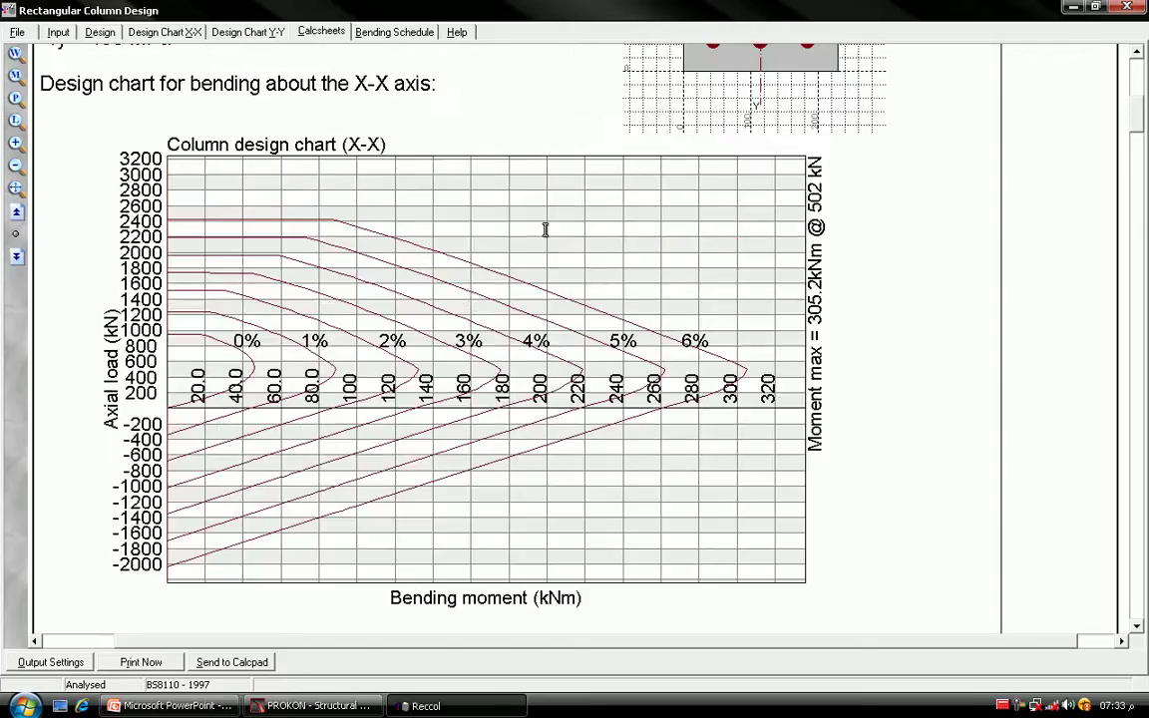
scroll(544, 230, "up", 5)
scroll(452, 187, "down", 10)
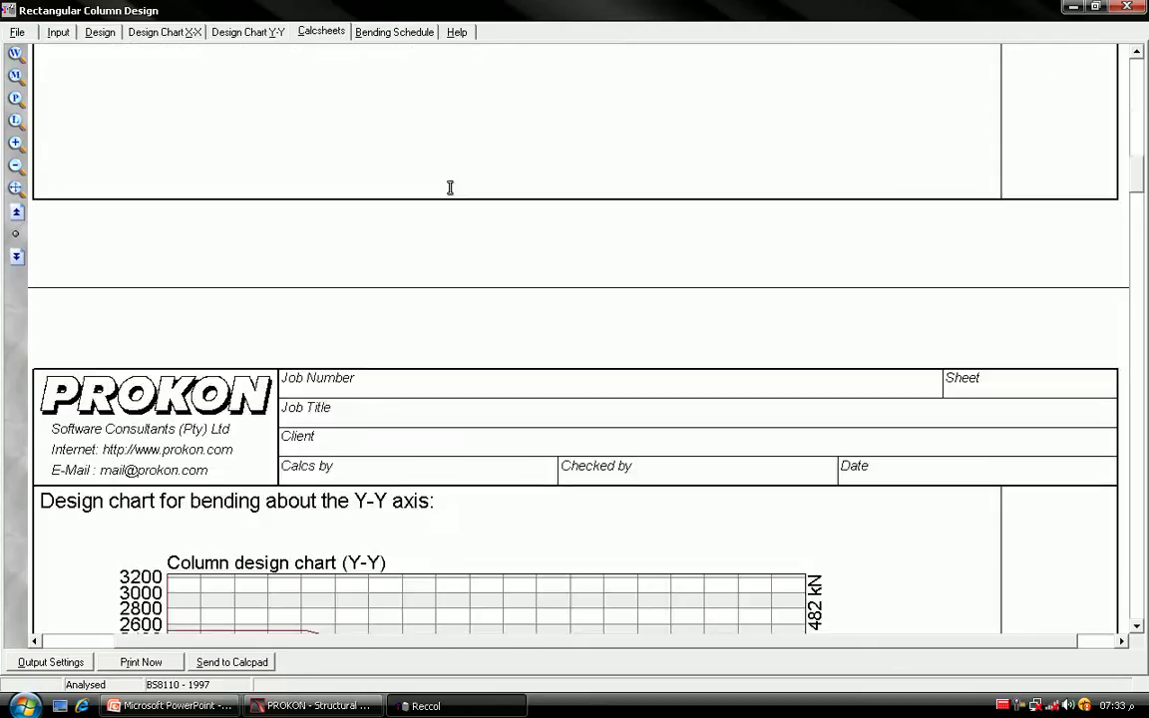
scroll(452, 188, "down", 10)
scroll(449, 189, "down", 5)
scroll(445, 192, "up", 3)
scroll(356, 215, "up", 3)
scroll(377, 212, "down", 3)
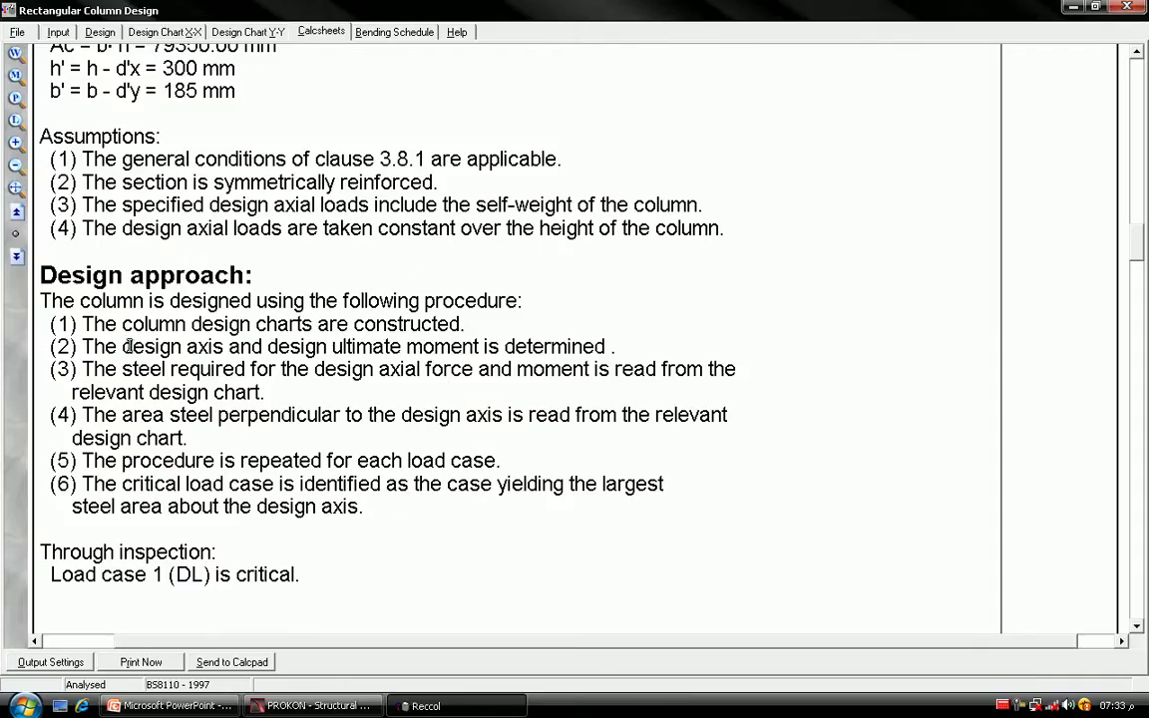
scroll(311, 204, "down", 5)
scroll(339, 244, "down", 5)
scroll(341, 240, "down", 3)
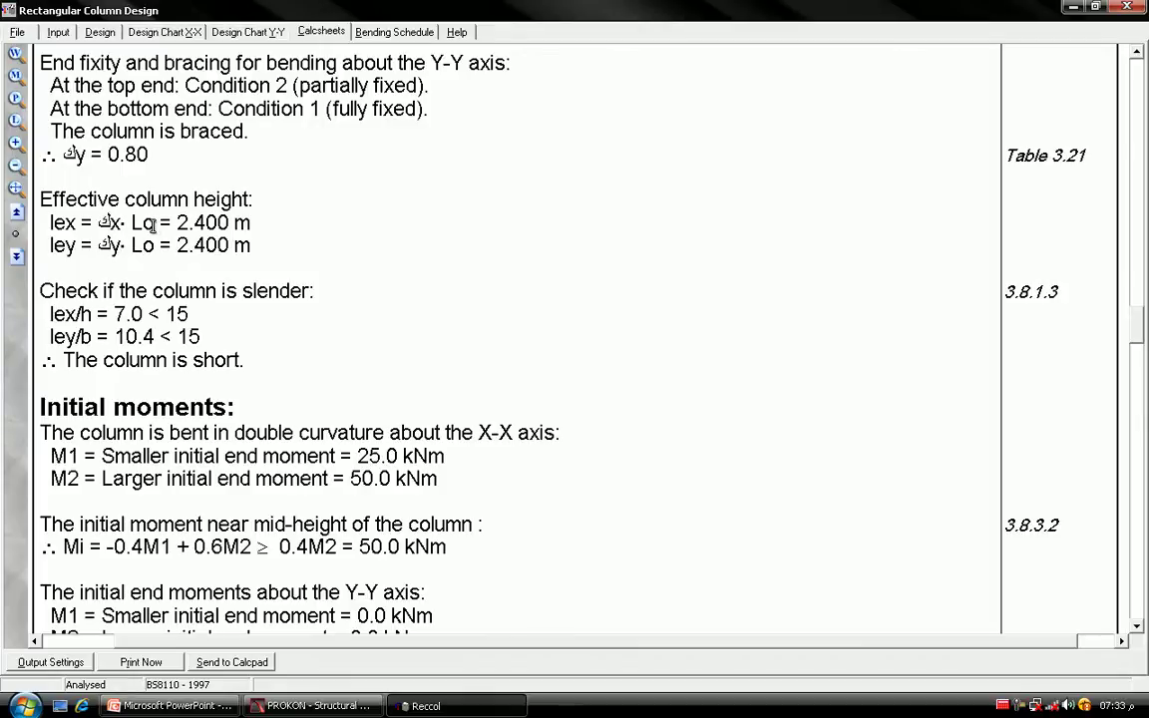
Step: Scroll the calcsheet past the X-X design chart to required reinforcement Asc = 324 (0.41%)
scroll(280, 231, "down", 5)
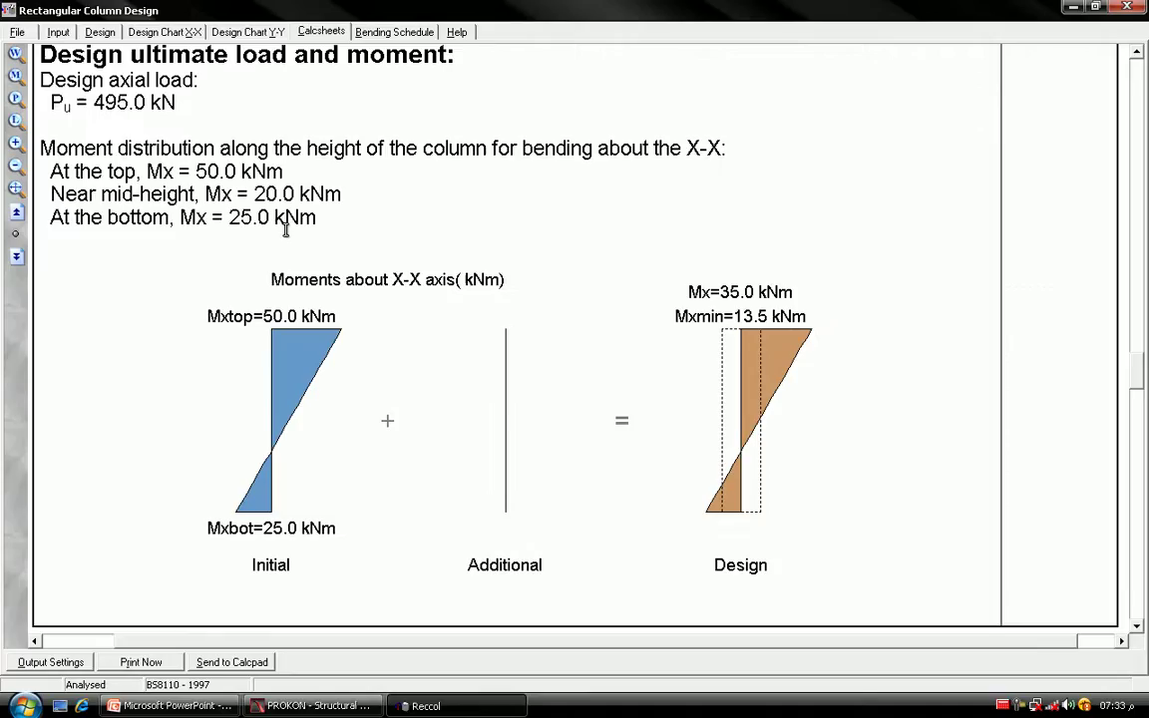
scroll(270, 219, "down", 3)
scroll(305, 259, "down", 3)
scroll(305, 261, "down", 3)
scroll(305, 261, "up", 4)
scroll(302, 264, "up", 2)
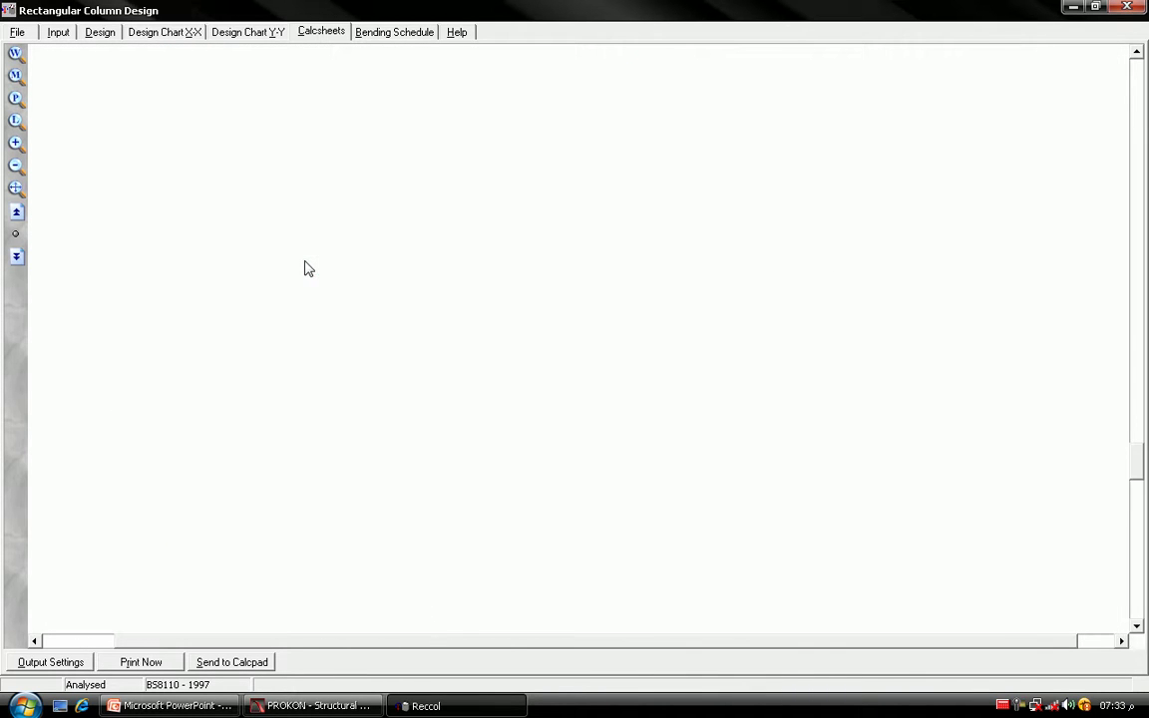
scroll(249, 279, "down", 3)
scroll(248, 354, "up", 4)
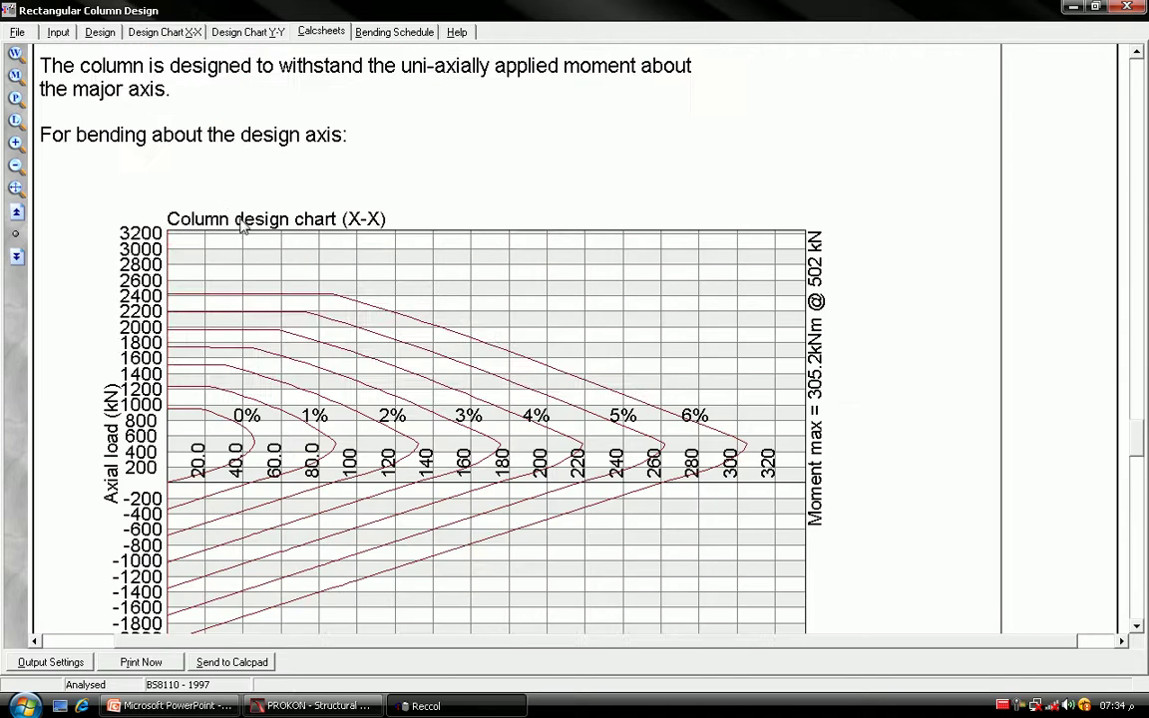
scroll(336, 244, "down", 1)
scroll(405, 259, "up", 1)
scroll(405, 259, "down", 4)
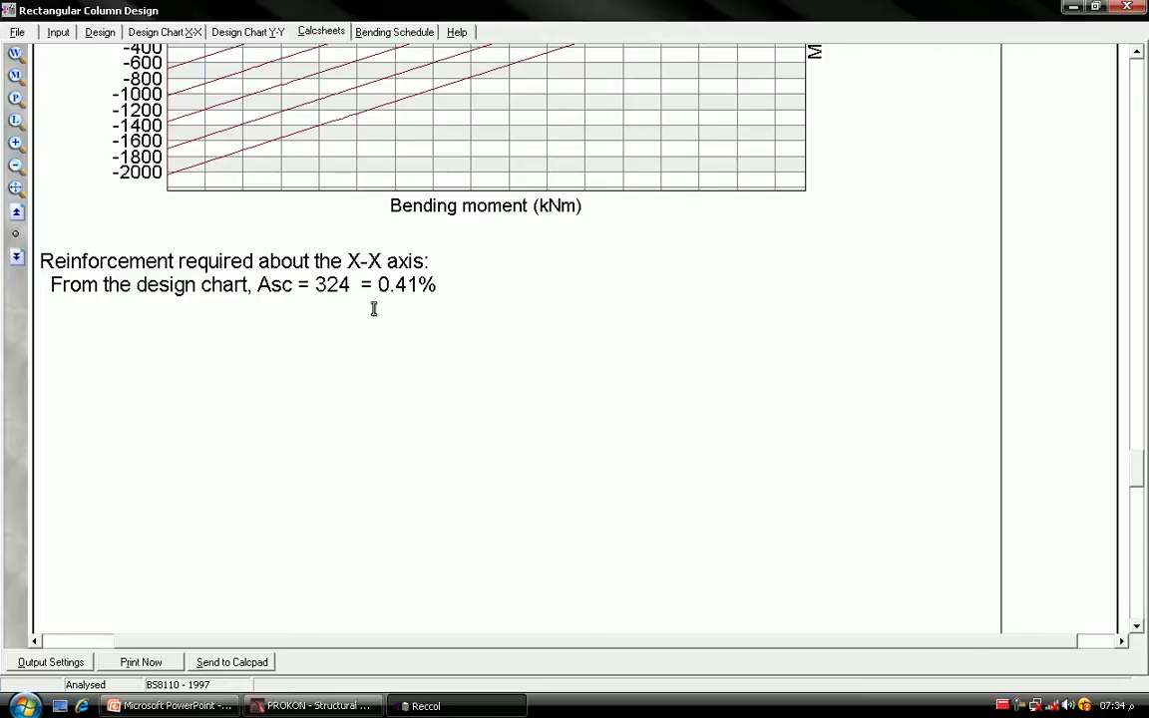
Step: Scroll the calc sheets to the design summary: both load cases need Asc 324 mm², with DL critical
scroll(352, 306, "up", 3)
scroll(352, 306, "up", 5)
scroll(354, 311, "down", 5)
scroll(354, 313, "down", 5)
scroll(355, 314, "down", 3)
scroll(354, 316, "down", 2)
scroll(351, 302, "up", 2)
scroll(350, 339, "up", 2)
scroll(351, 371, "down", 2)
scroll(351, 370, "down", 2)
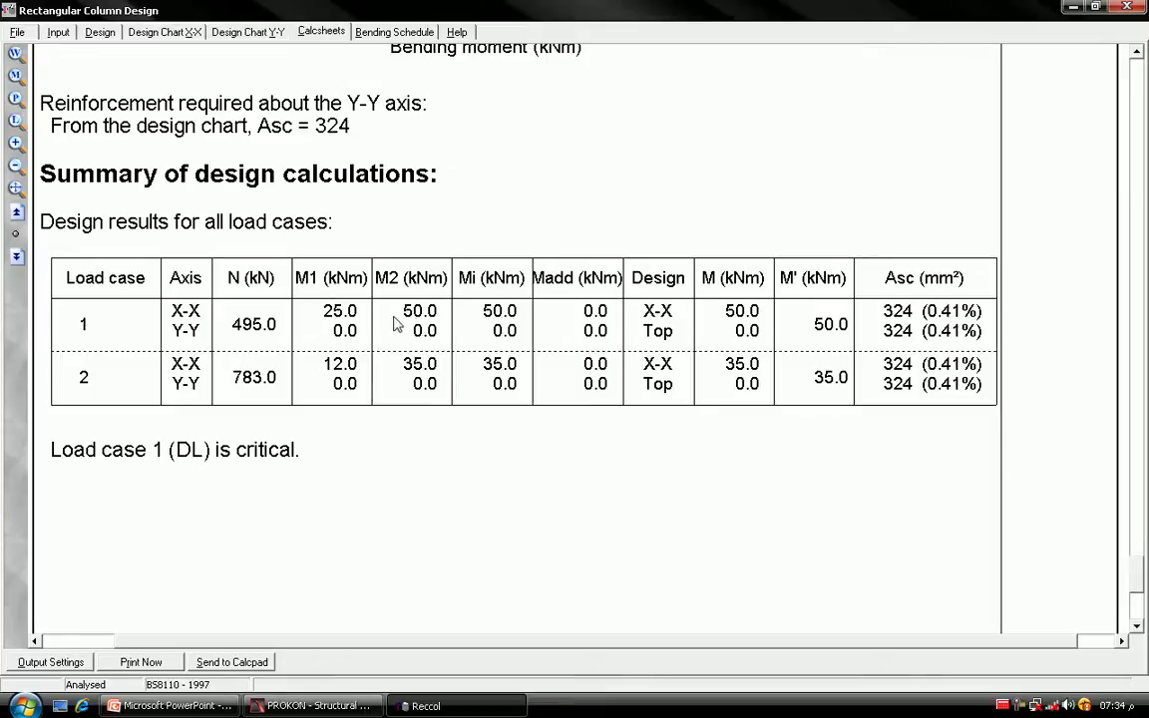
Step: Go via Input and Design Chart Y-Y to the Bending Schedule showing 4Y16 corners, R8@160 links, 30 mm cover
left_click(57, 33)
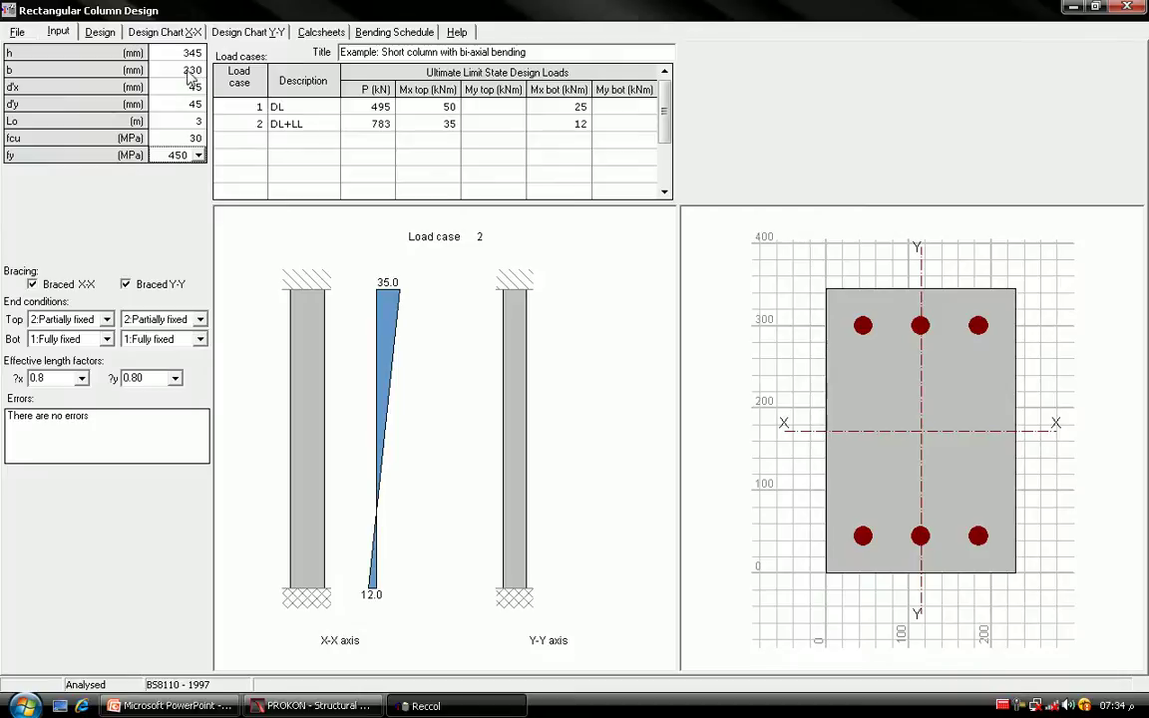
left_click(261, 33)
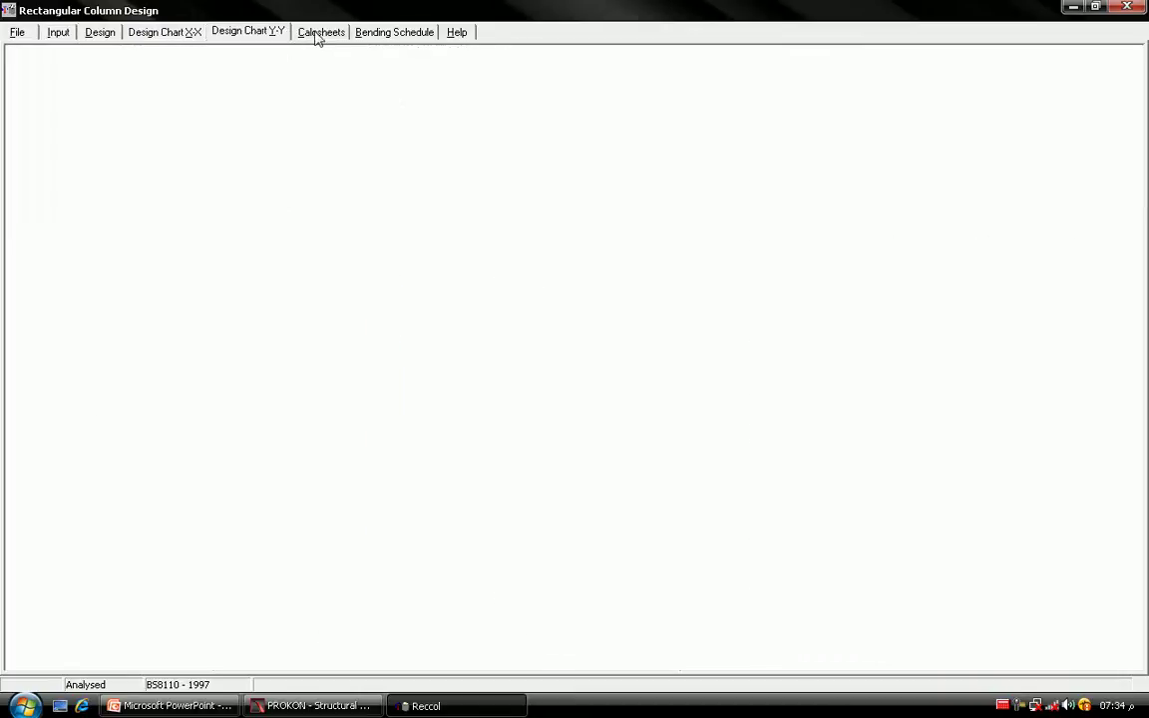
left_click(329, 33)
left_click(397, 32)
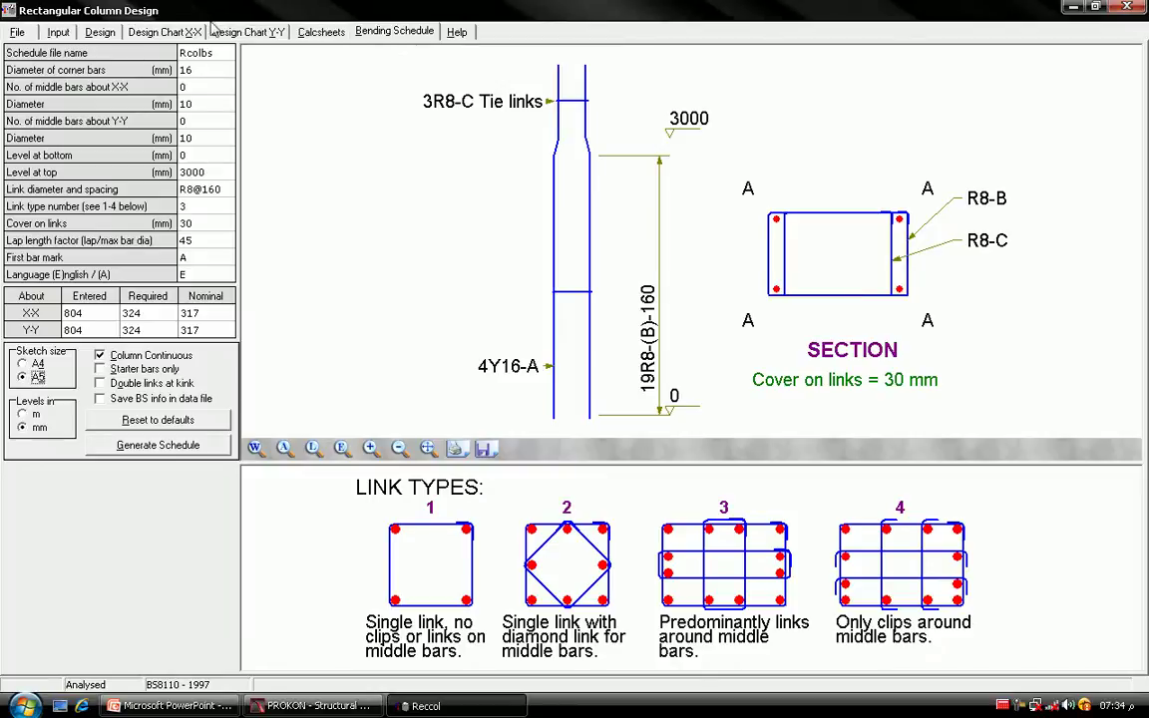
left_click(197, 58)
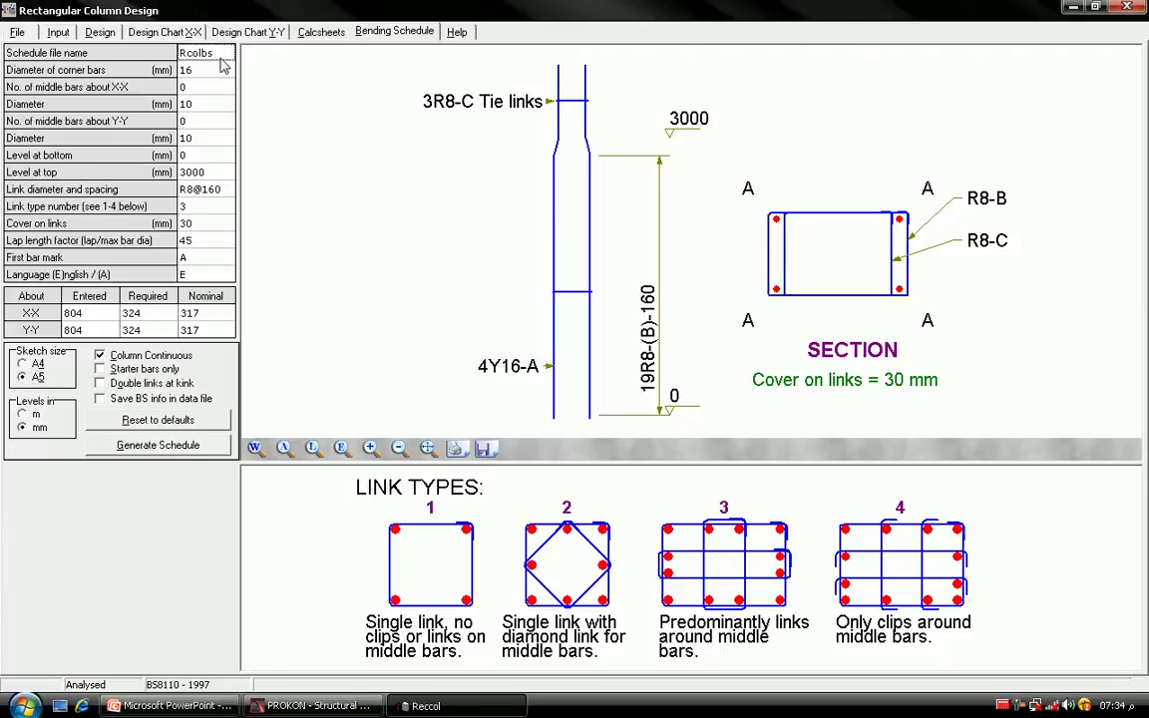
left_click(195, 68)
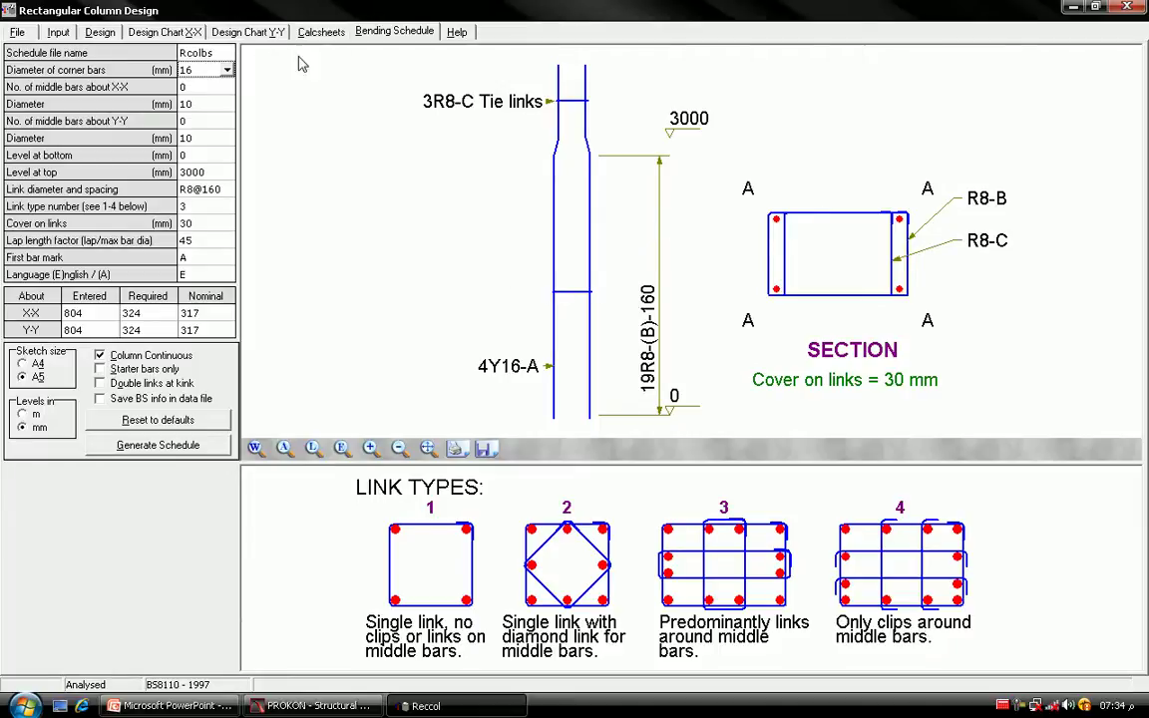
Step: Try 20 mm corner bars, then set the corner bar diameter back to 16 mm
left_click(212, 69)
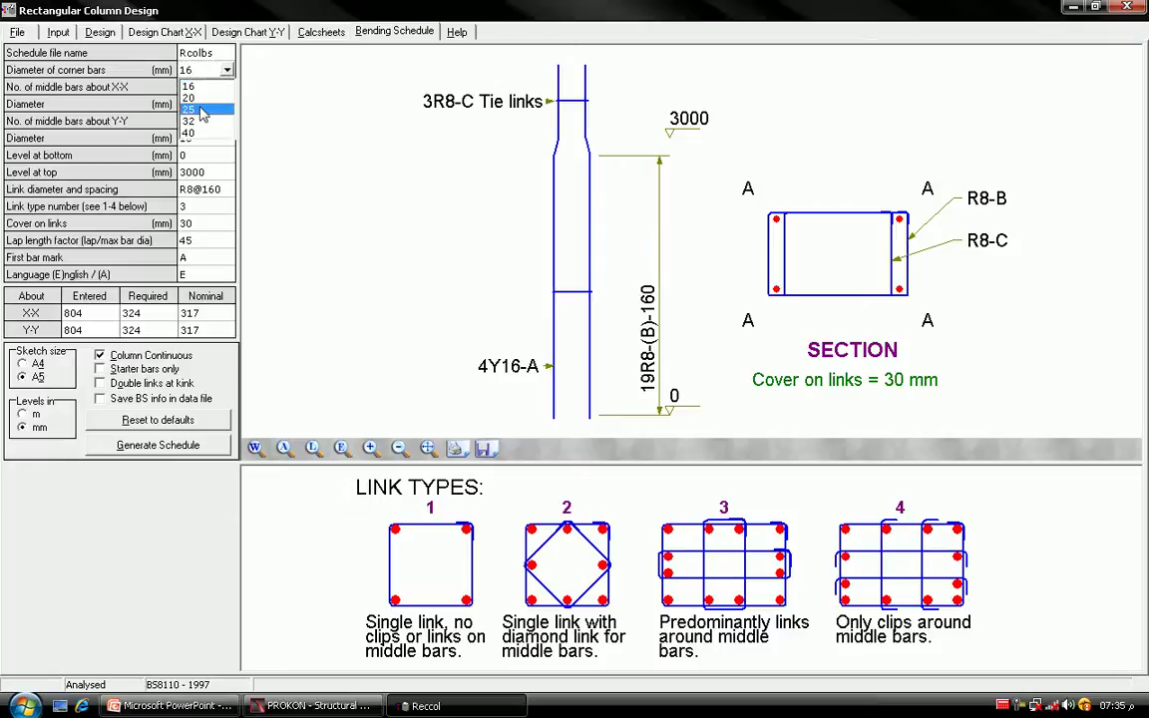
left_click(200, 97)
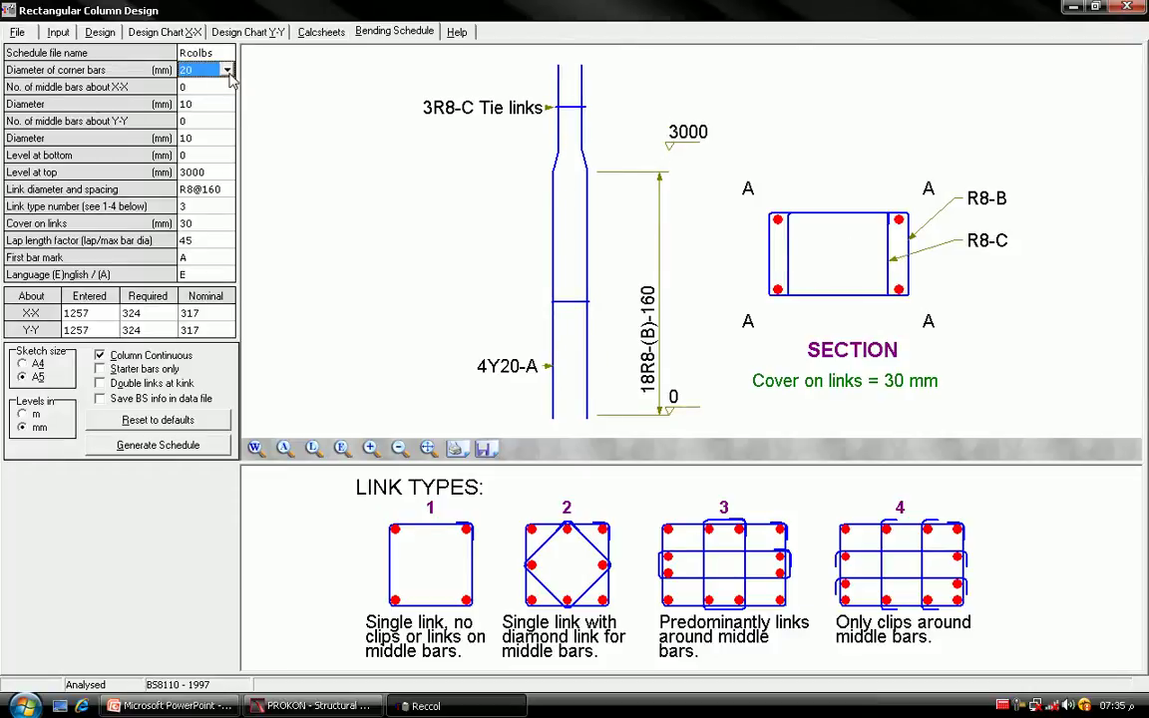
left_click(228, 76)
left_click(202, 87)
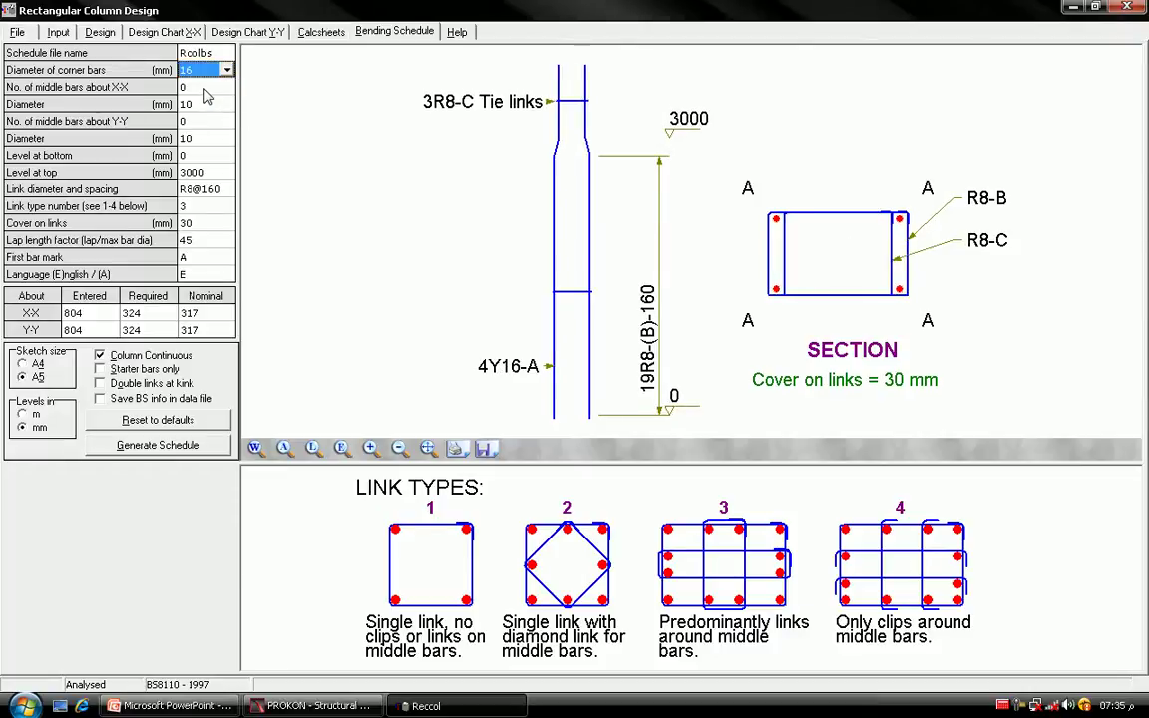
left_click(205, 91)
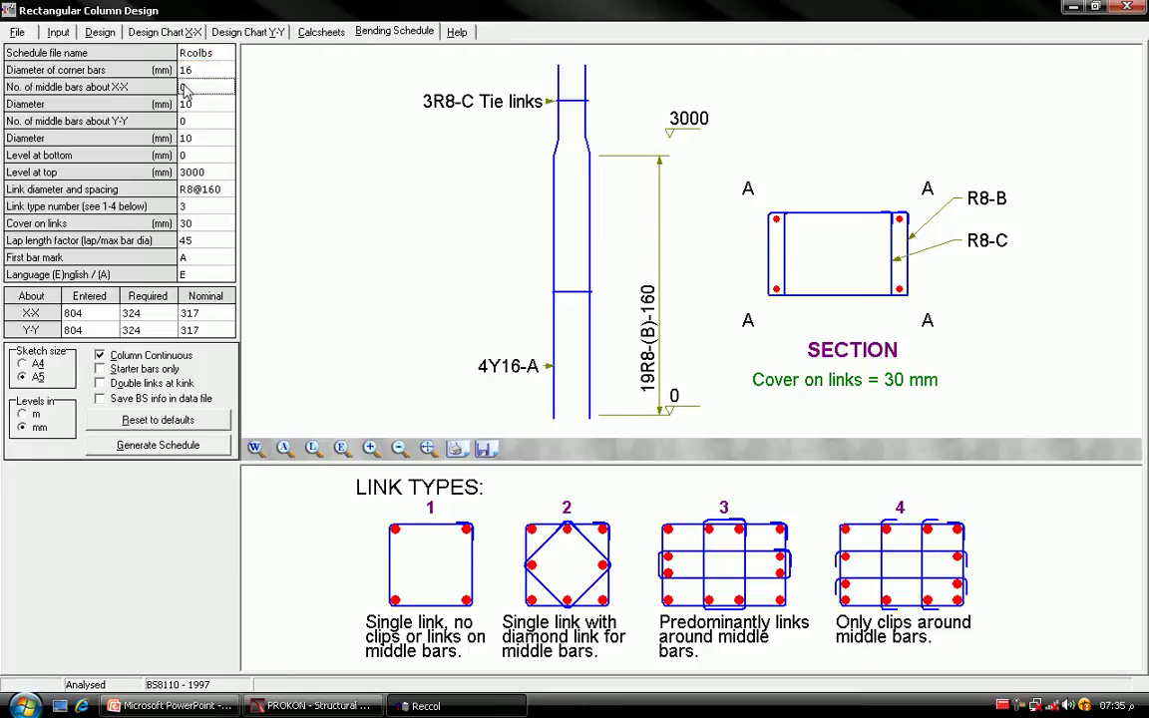
Step: Add 2 middle bars about X-X at 12 mm, giving 4Y16-A + 4Y12-B
left_click(184, 88)
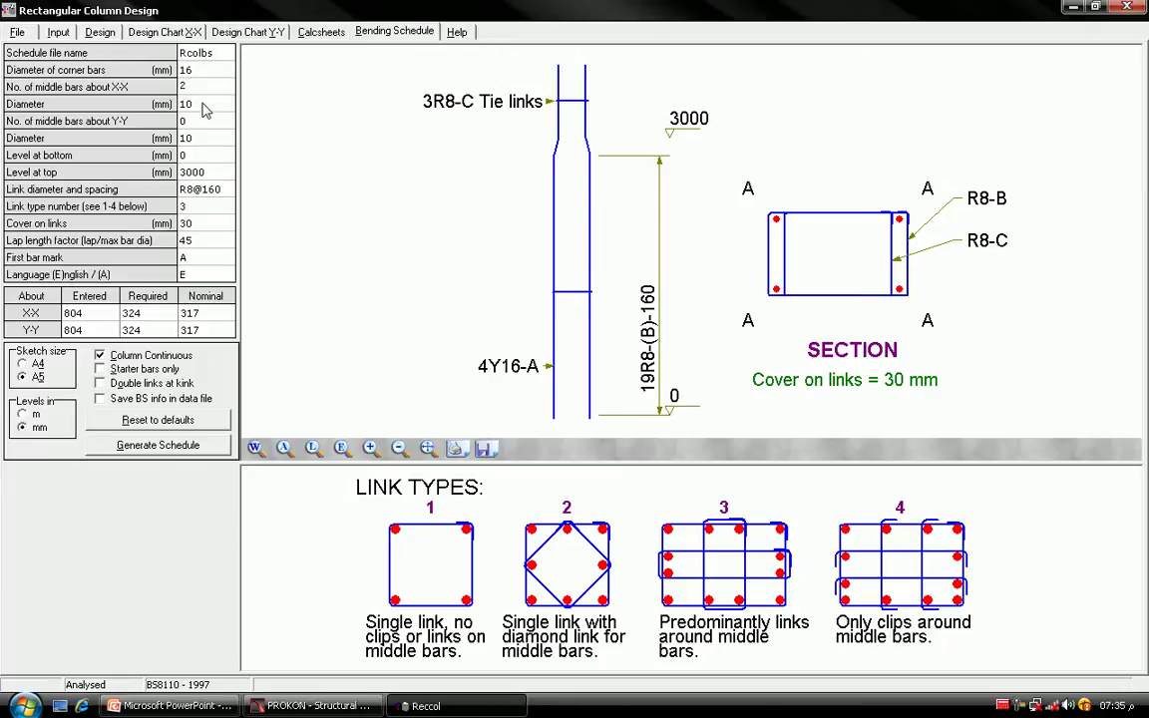
left_click(185, 104)
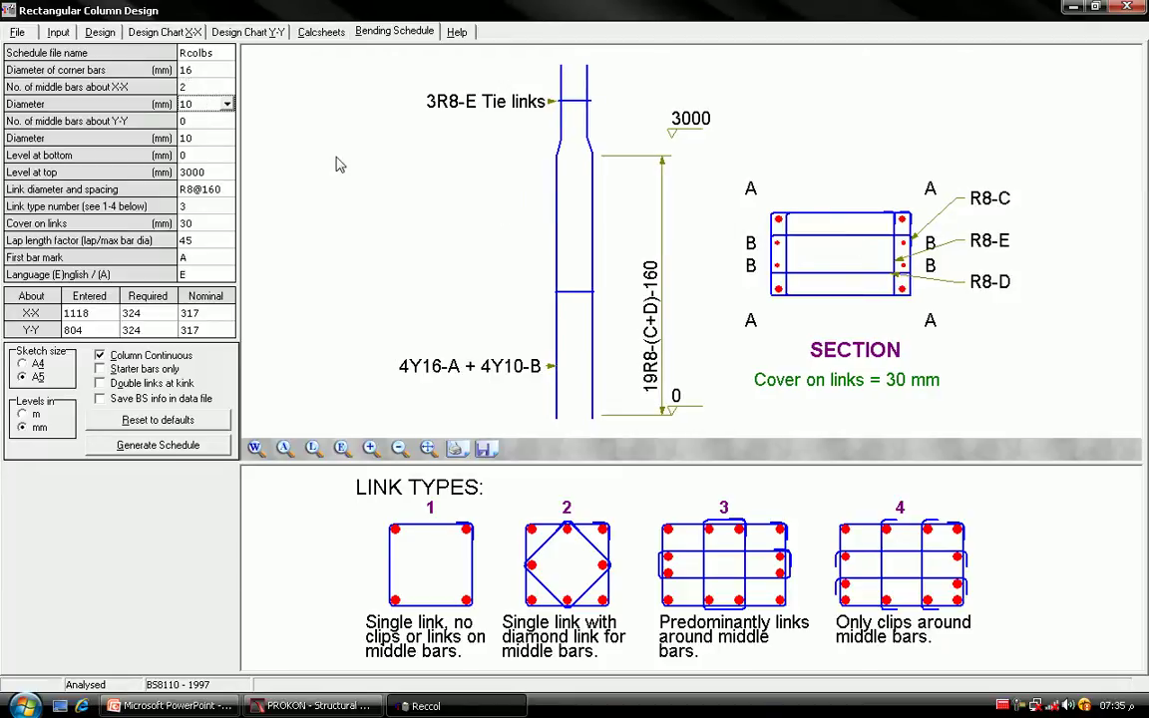
left_click(226, 105)
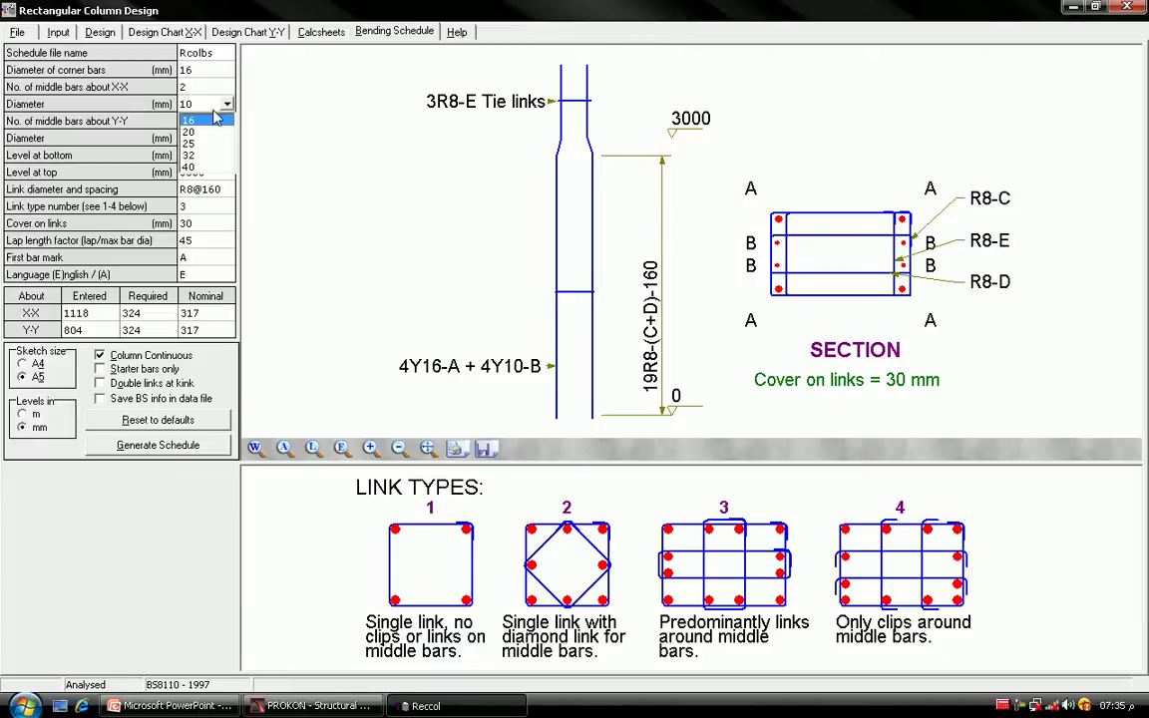
left_click(200, 110)
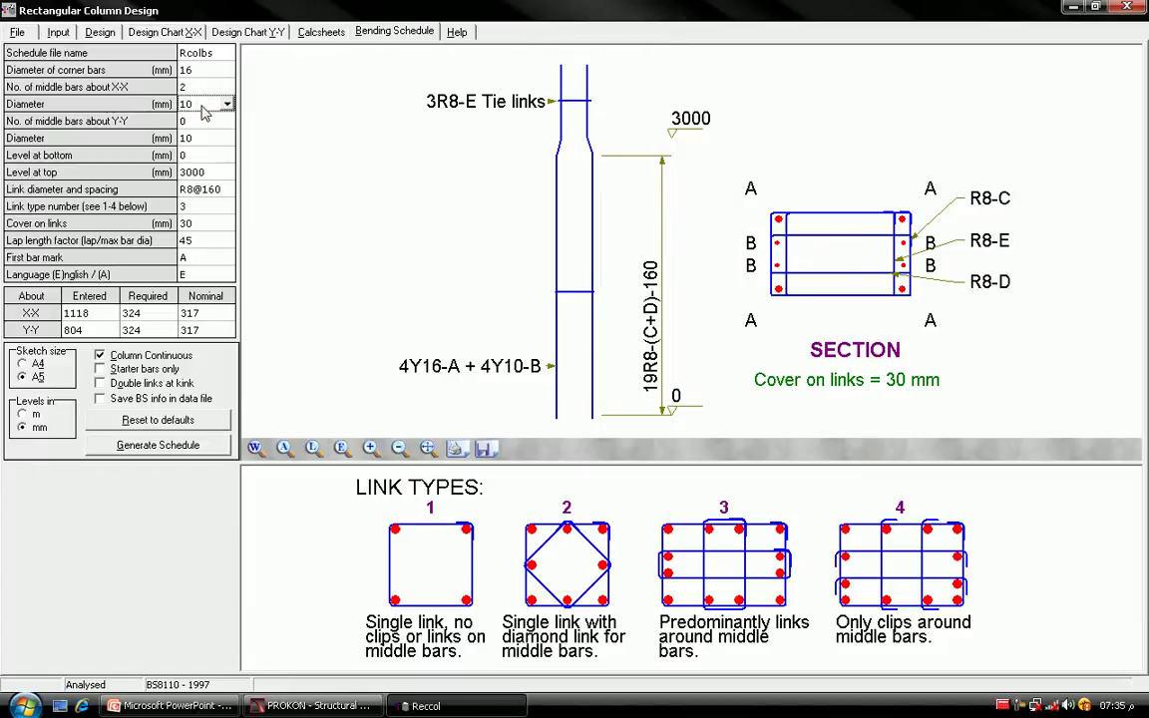
type("12")
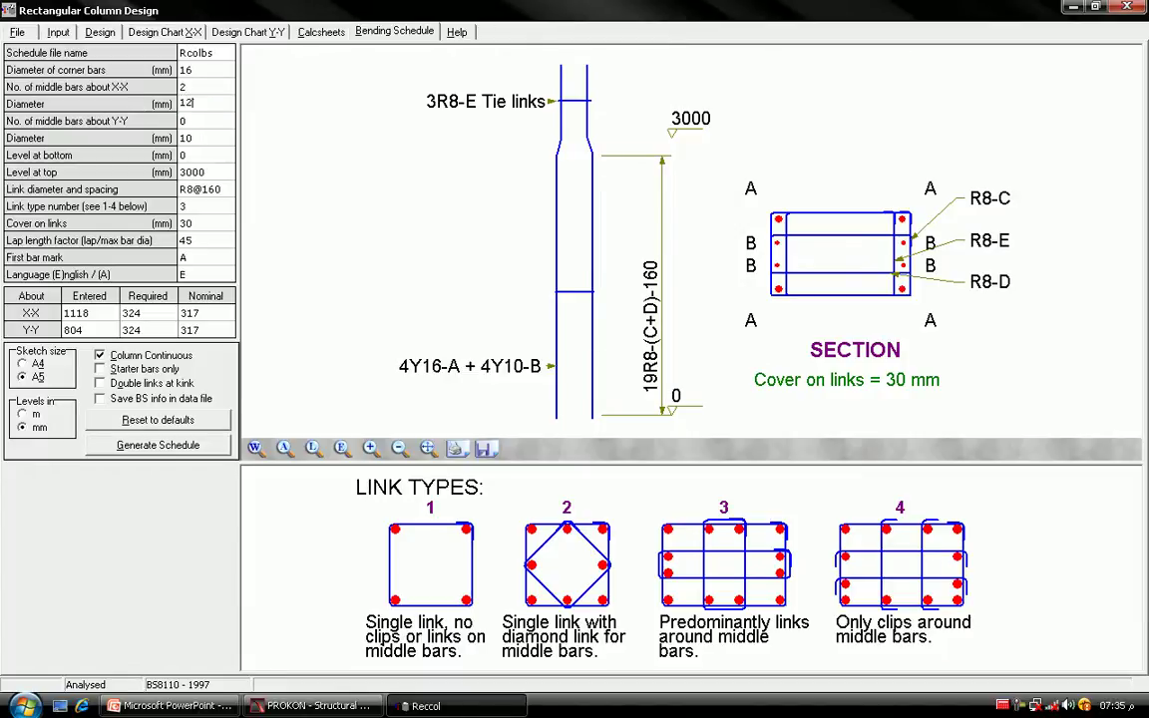
key("Return")
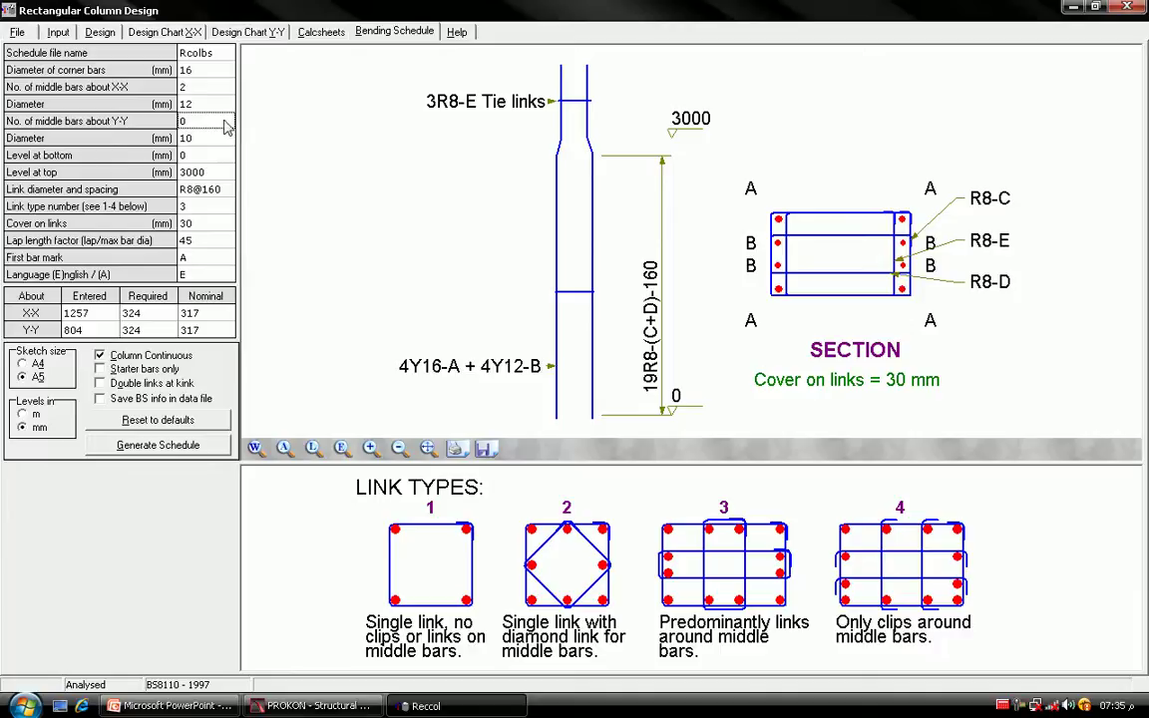
Step: Set 3 middle bars about Y-Y at 12 mm diameter, giving 4Y16-A + 6Y12-B + 4Y12-C
type("3")
left_click(227, 157)
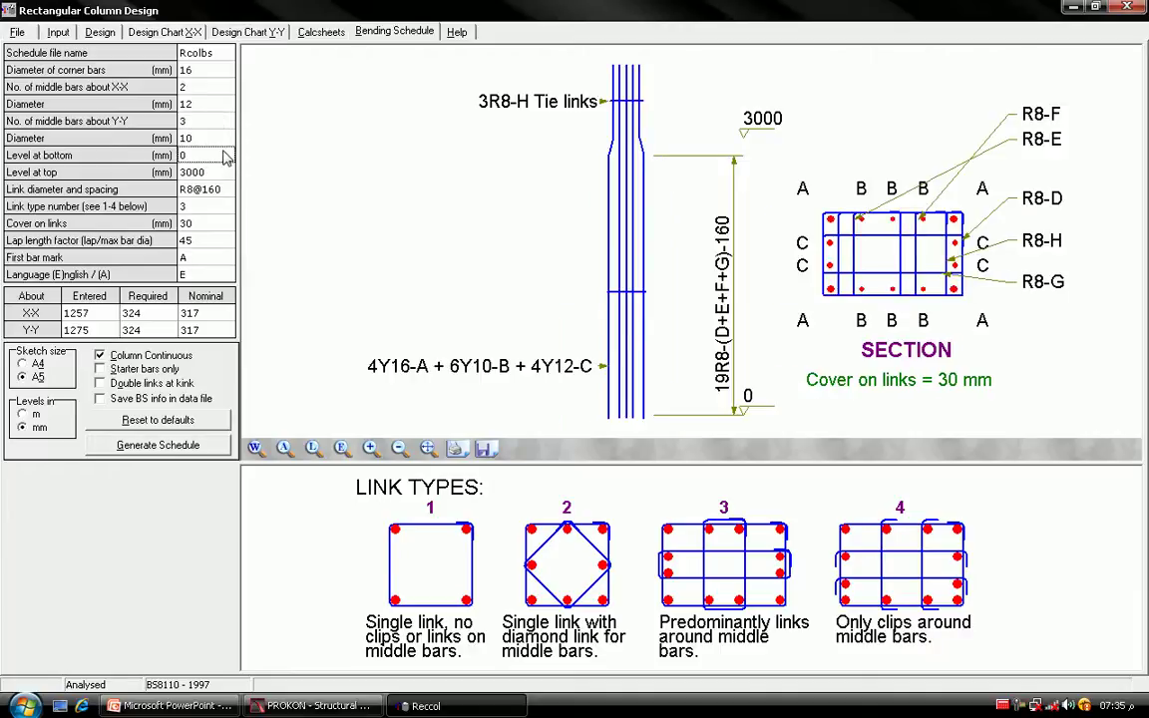
left_click(188, 138)
left_click(205, 140)
left_click(205, 140)
type("12")
key("Return")
left_click(209, 191)
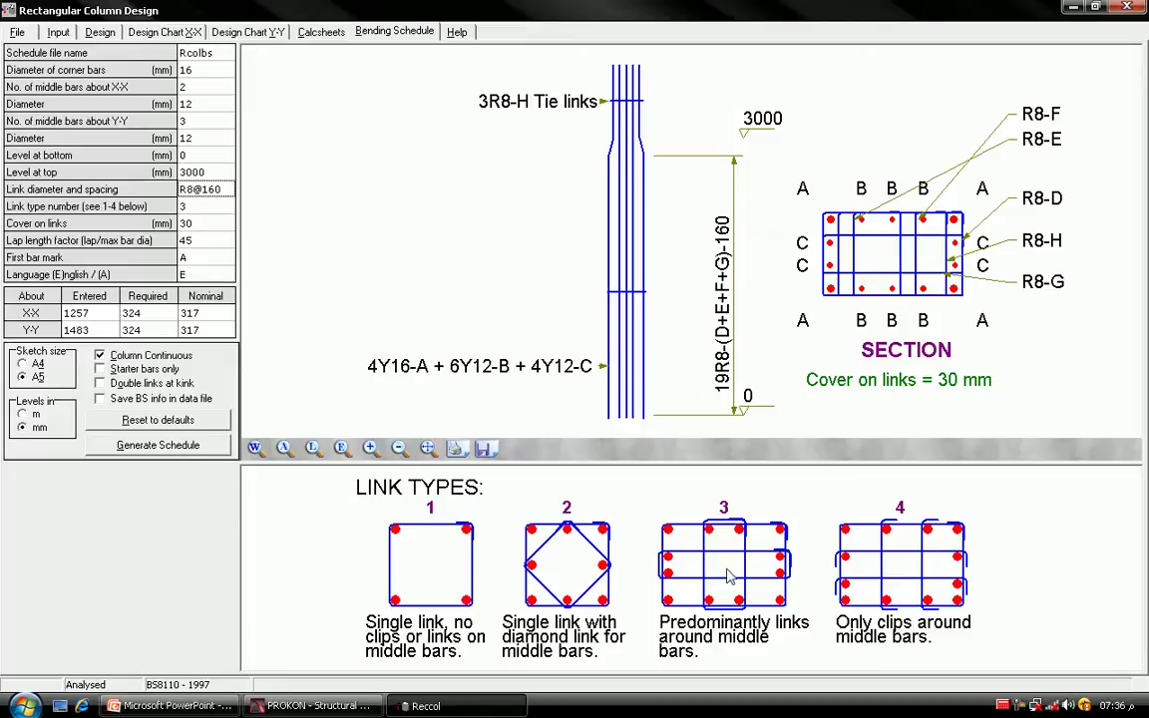
left_click(198, 208)
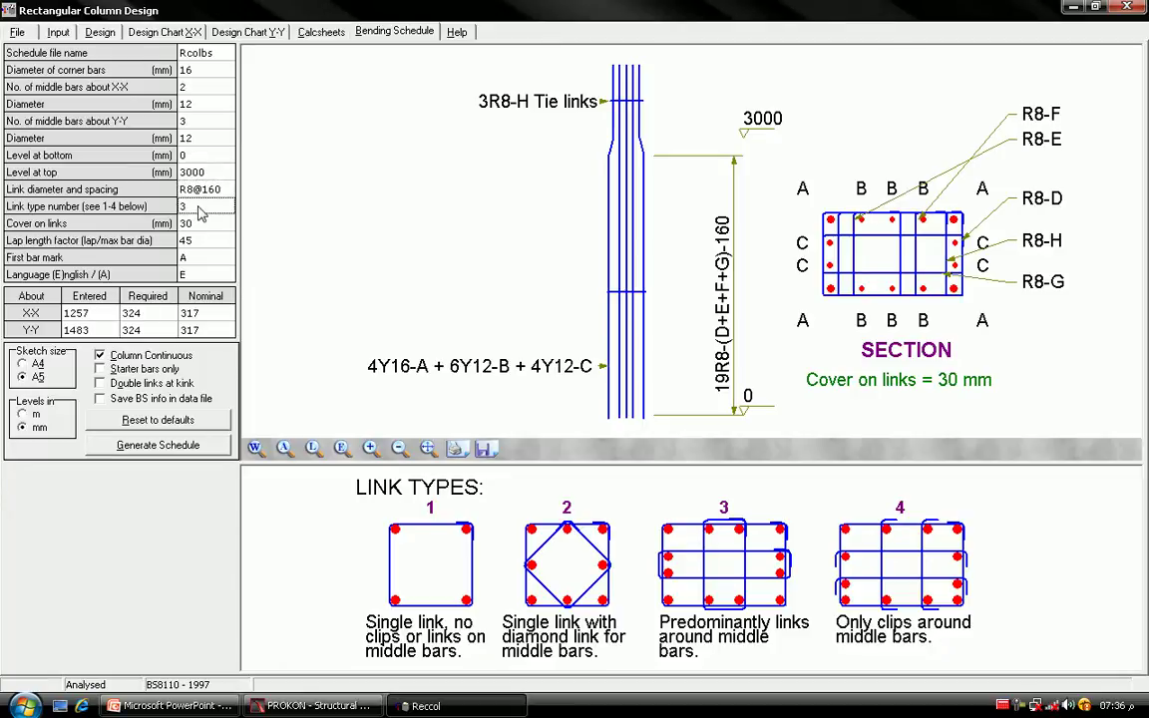
type("4")
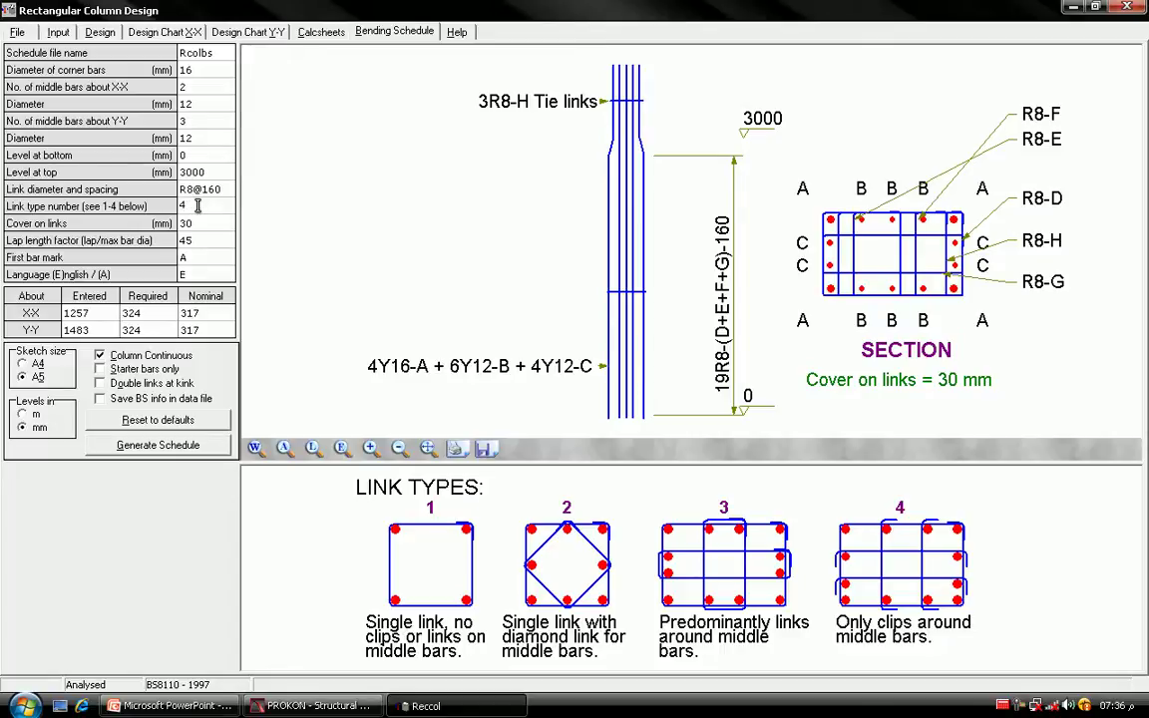
key("Return")
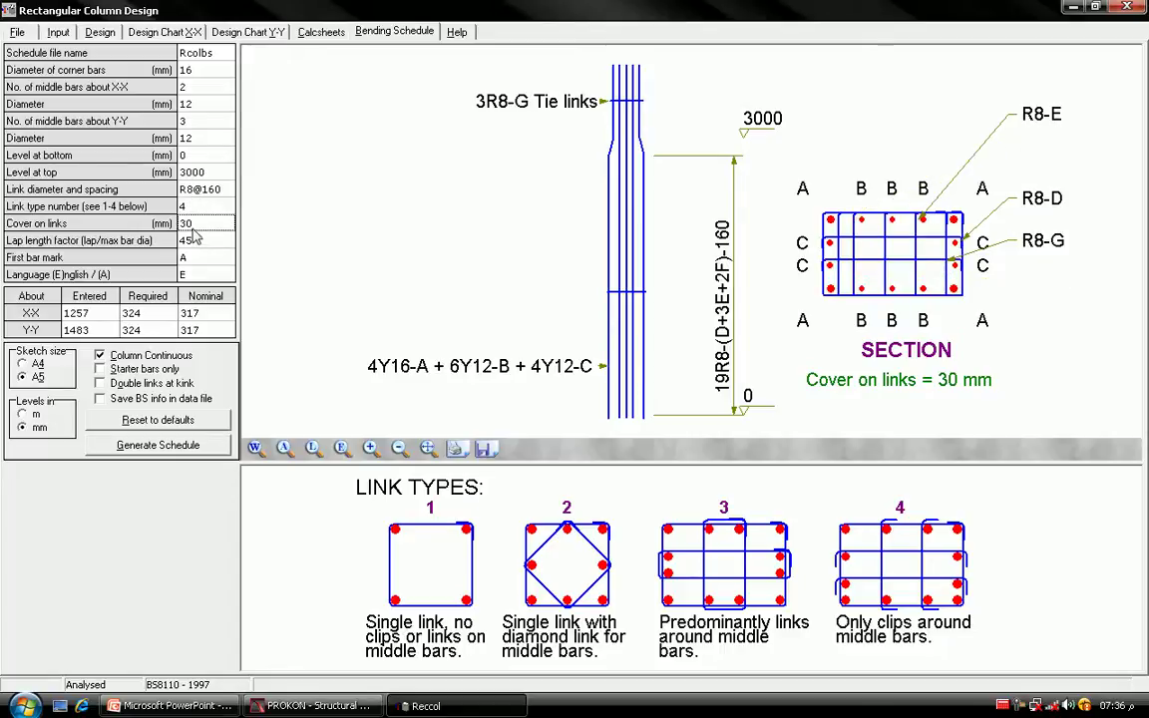
left_click(197, 207)
type("3")
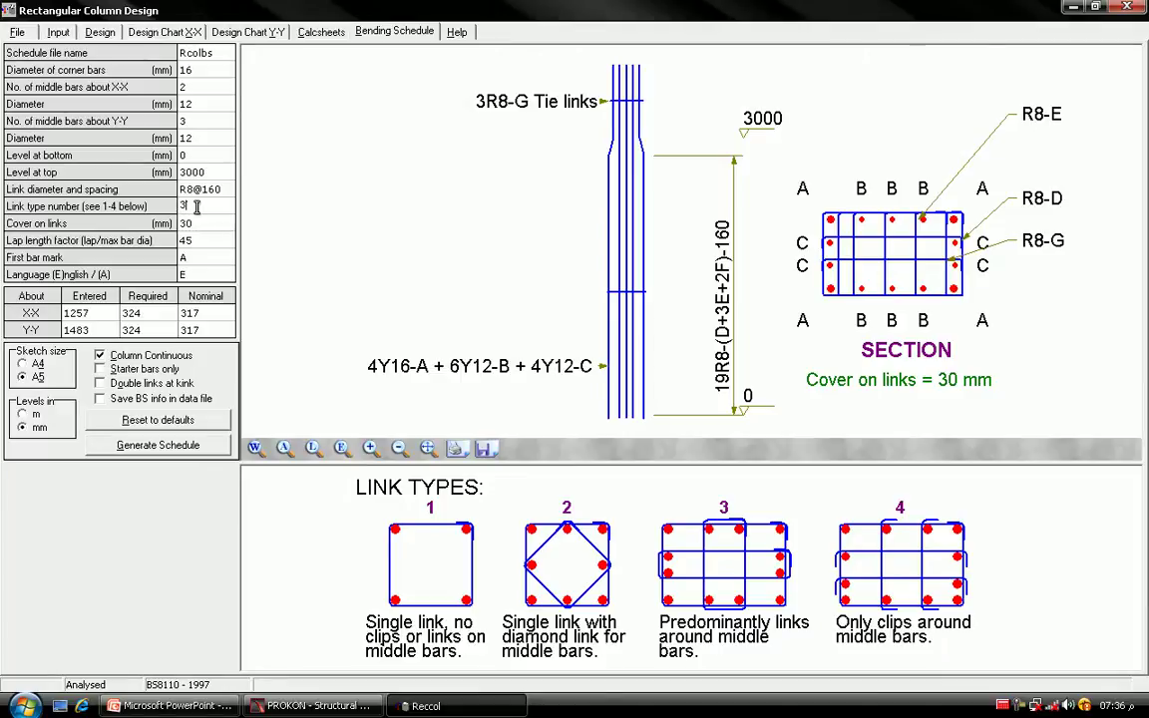
key("Delete")
type("3")
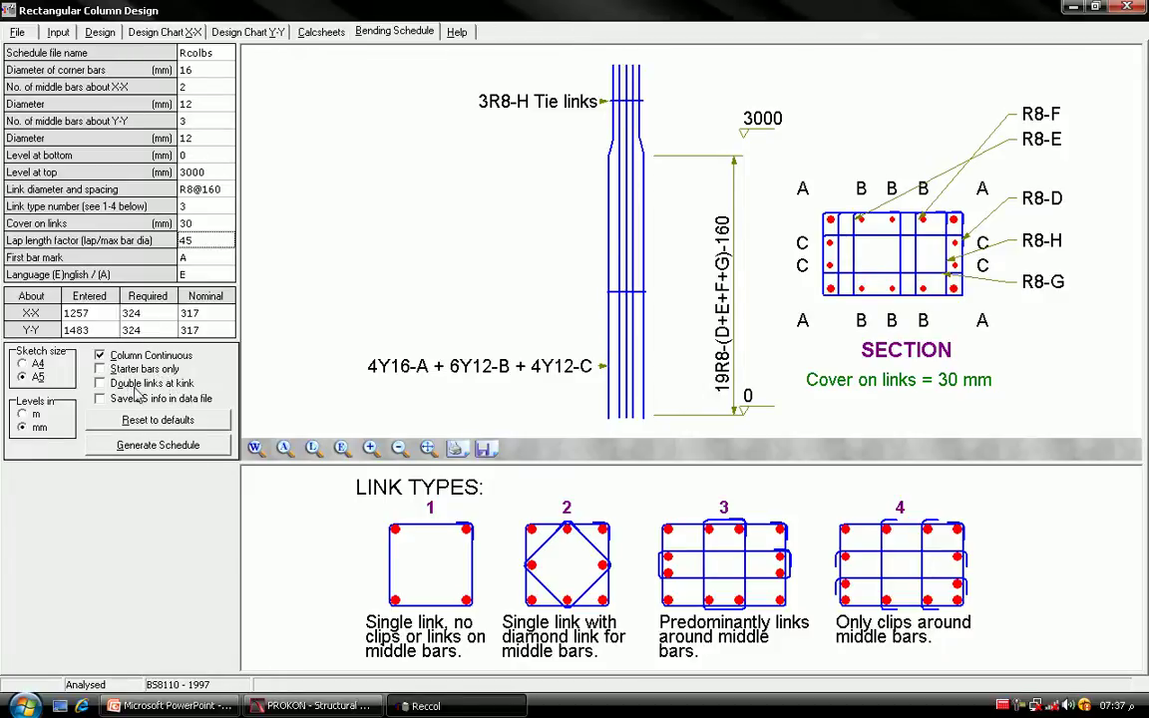
Step: Tick Double links at kink and toggle levels between metres and millimetres, ending in millimetres
left_click(99, 384)
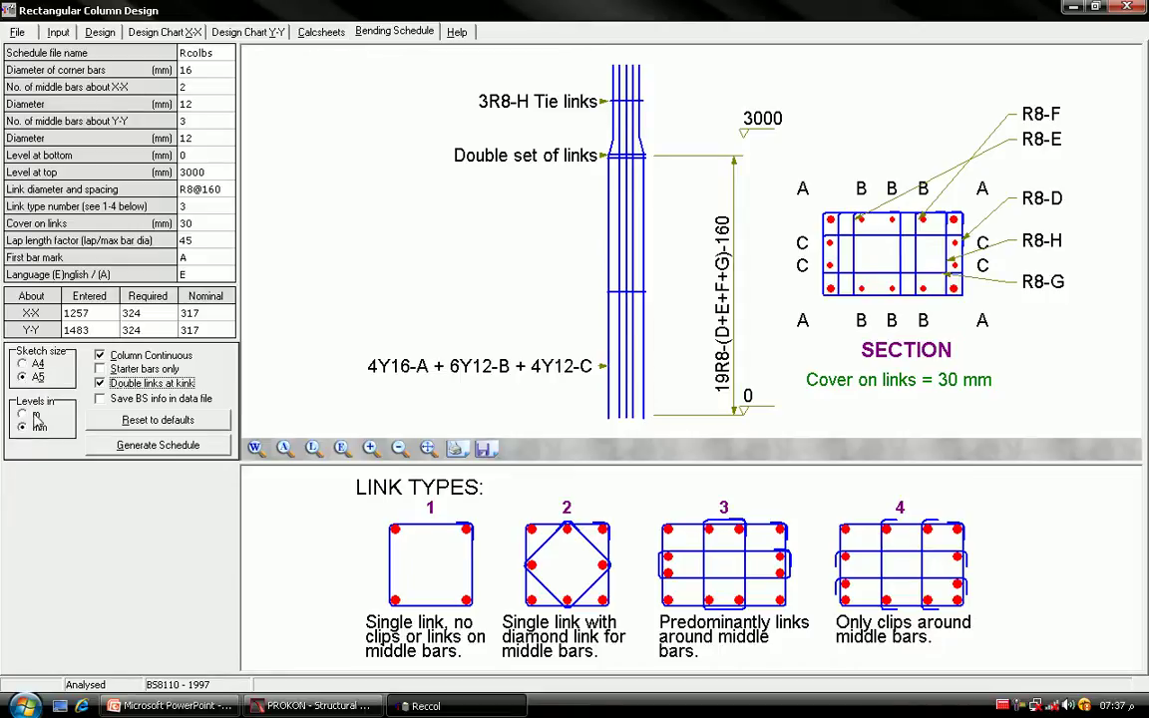
left_click(35, 415)
left_click(27, 428)
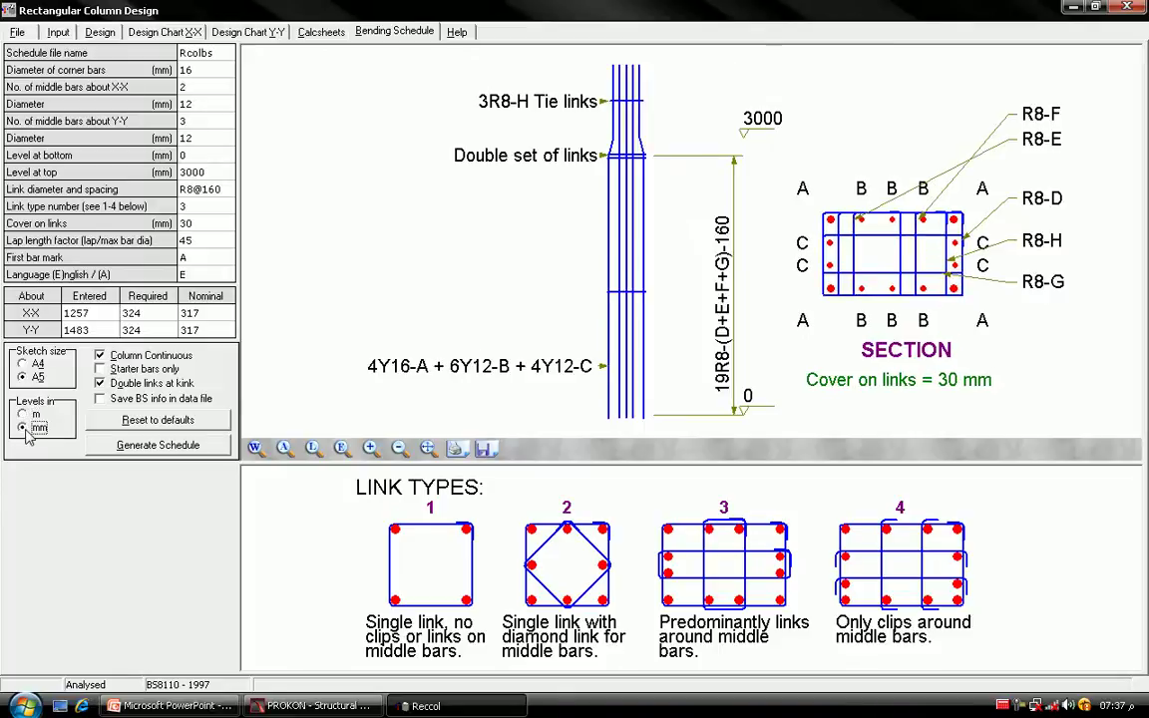
left_click(21, 416)
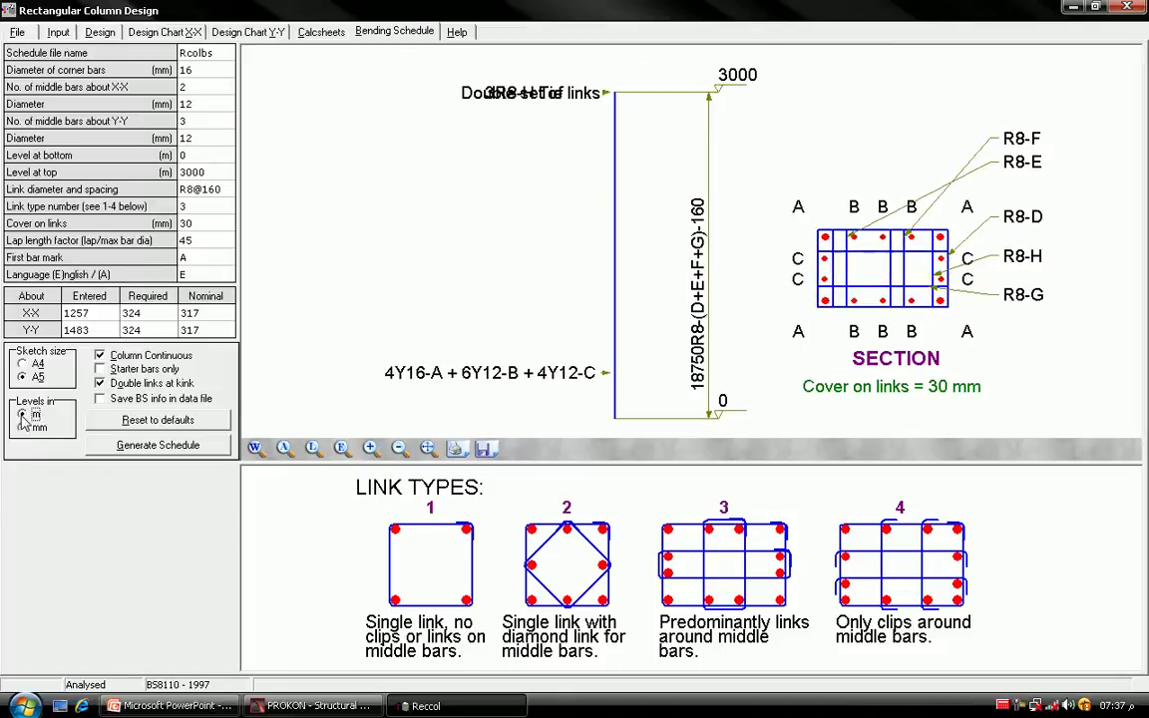
left_click(23, 428)
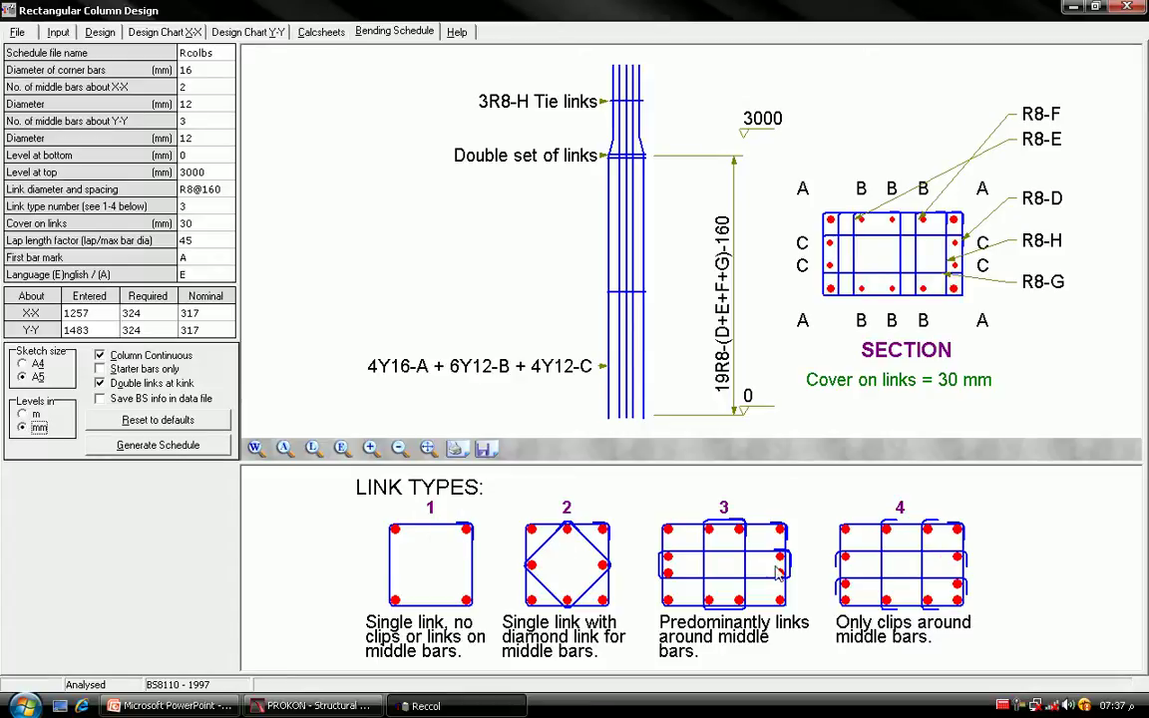
Step: Try link type 2 in the schedule, then restore link type 3
left_click(180, 206)
type("2")
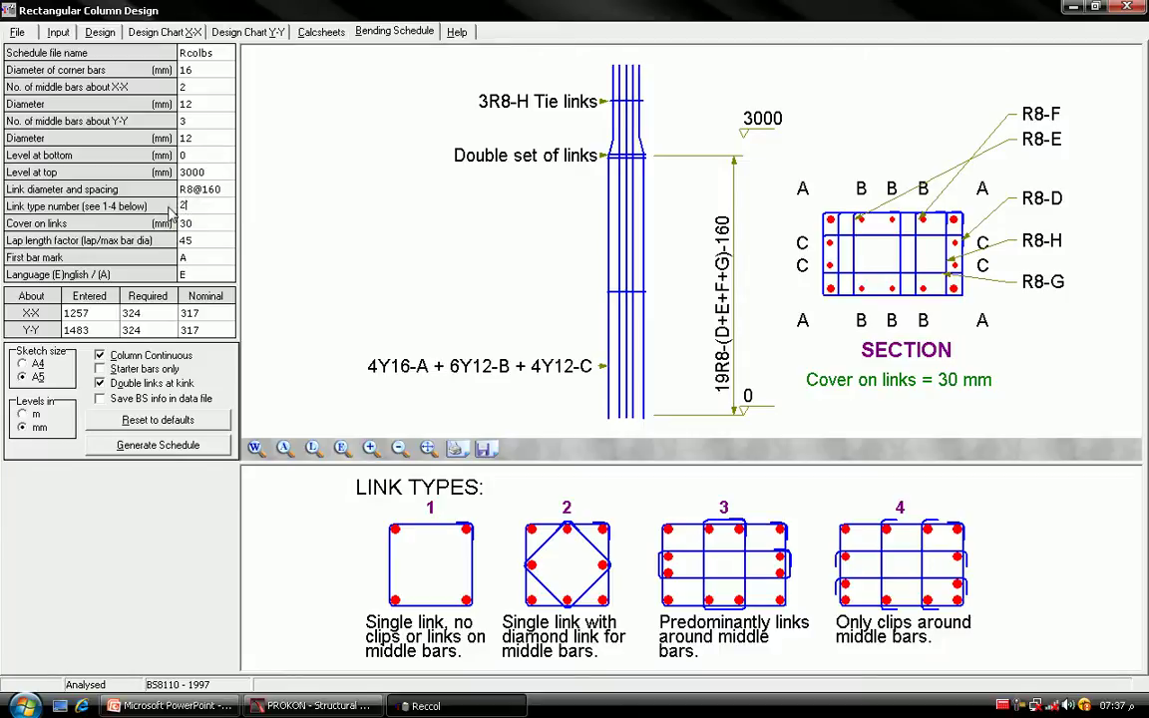
left_click(180, 239)
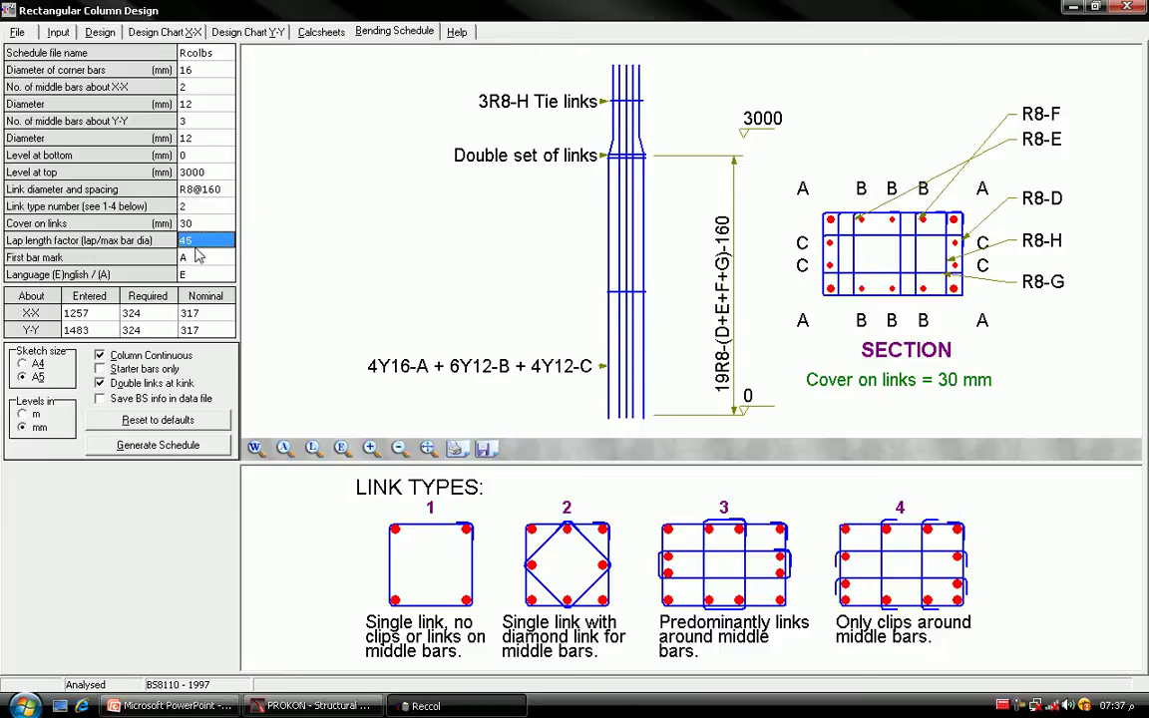
left_click(207, 207)
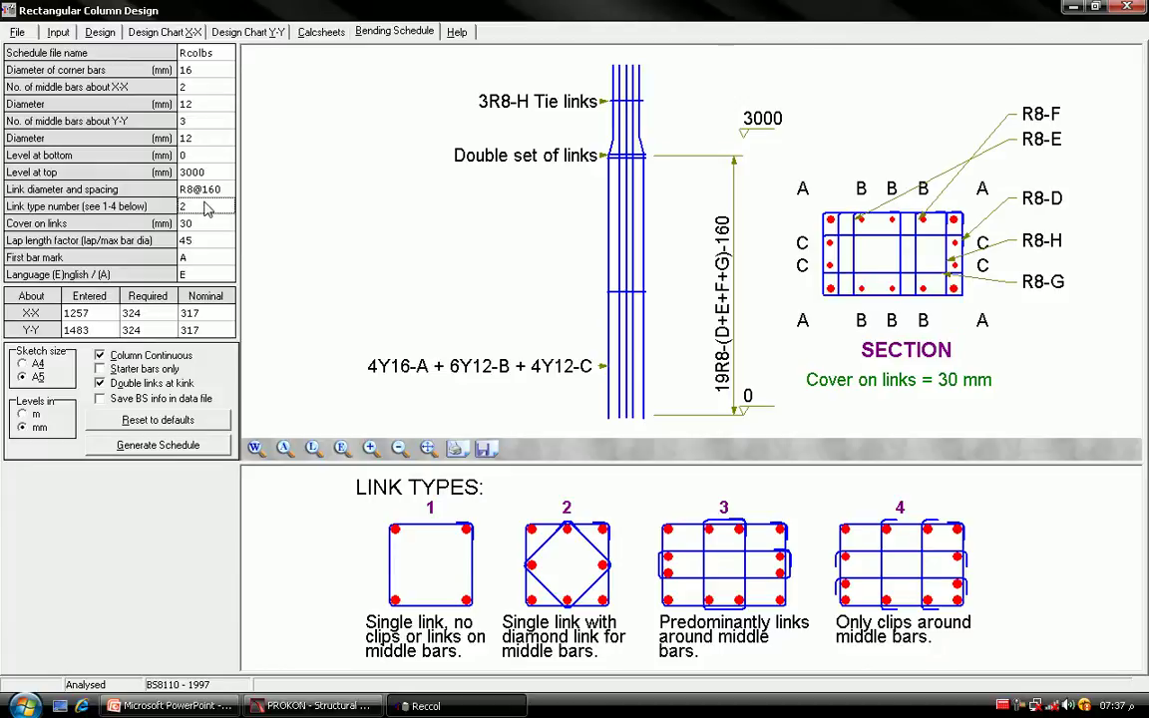
type("3")
key("Return")
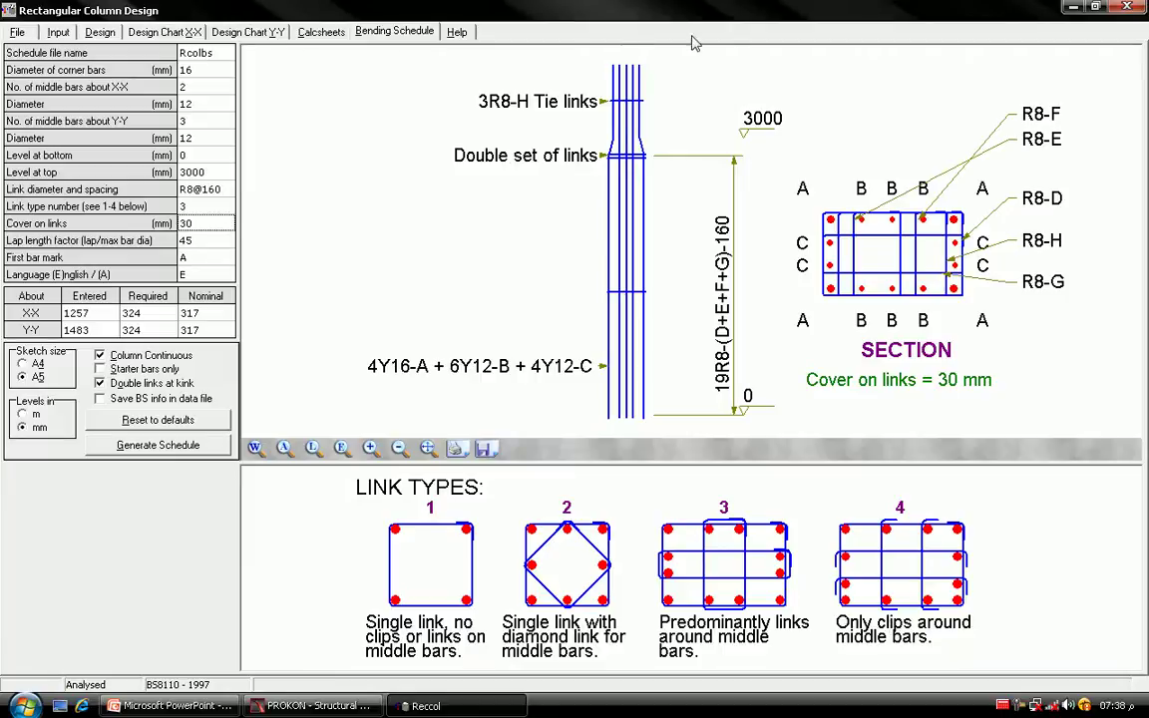
Step: Load example 3, Braced slender column with bi-axial bending, and run its design
left_click(457, 31)
mouse_move(484, 78)
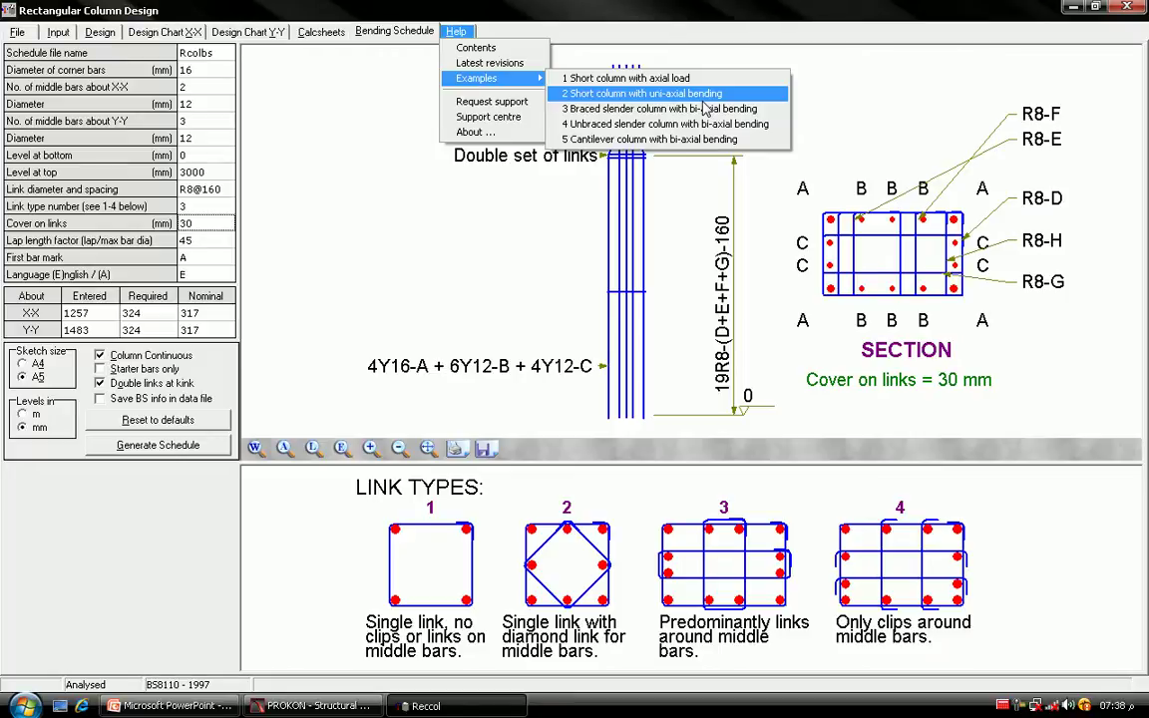
left_click(626, 107)
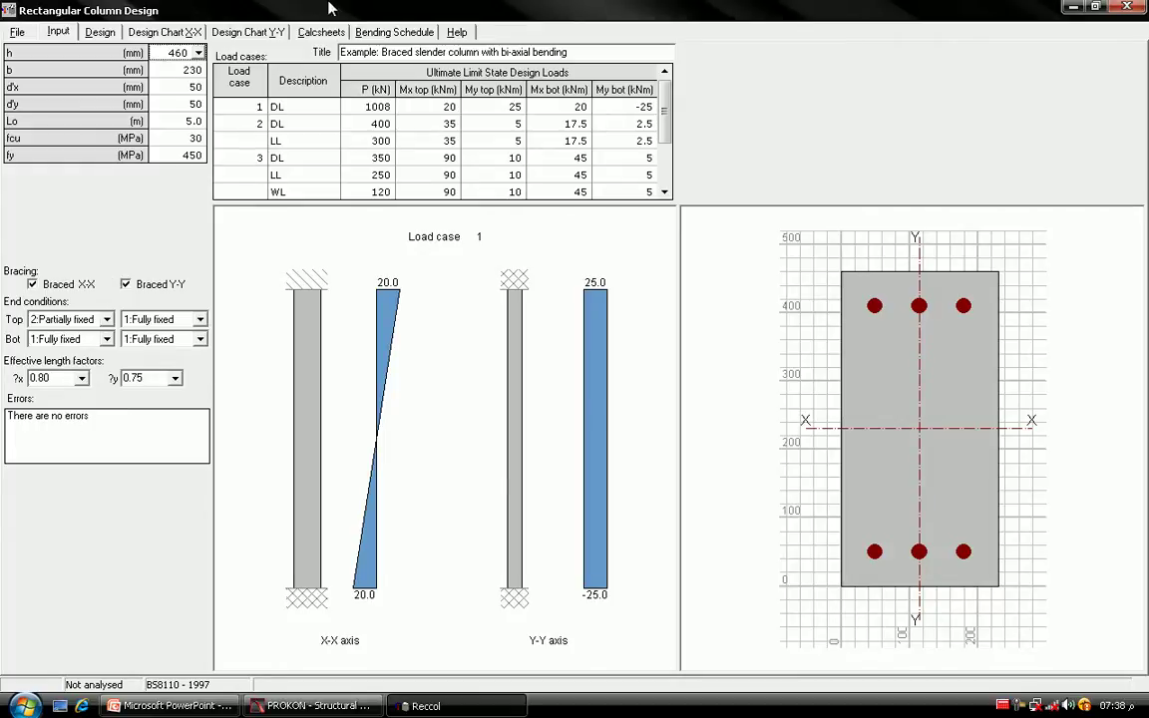
left_click(99, 32)
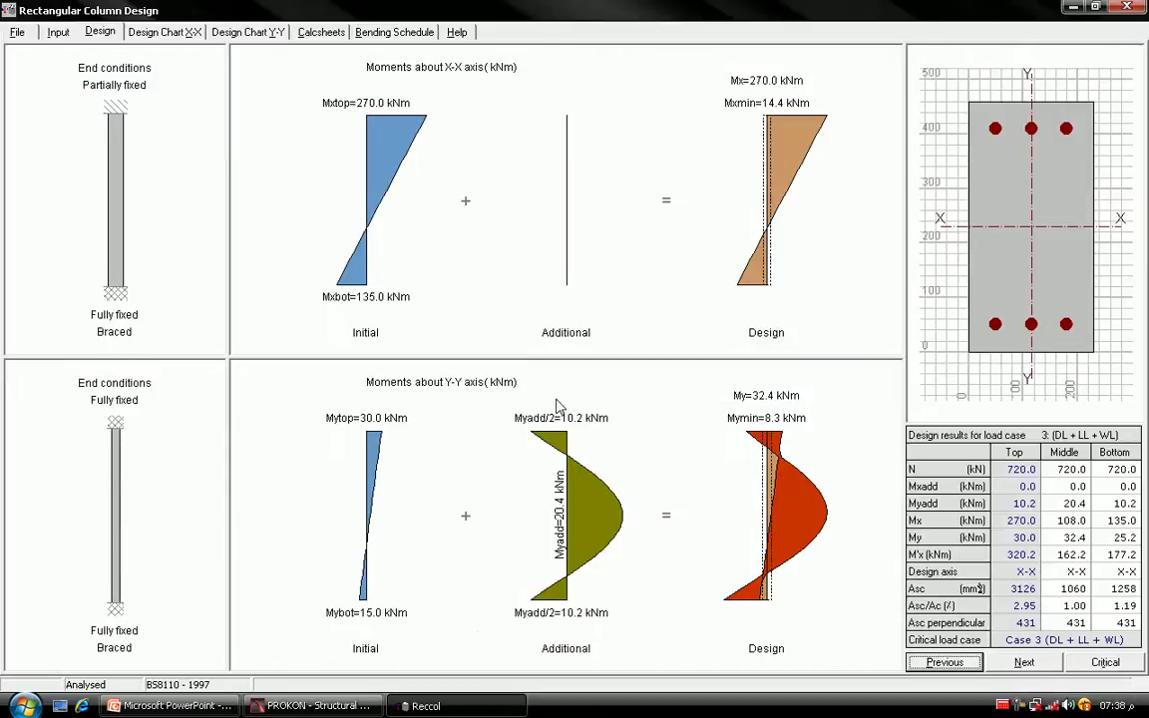
Step: Check the input data, then show design results: load case 3 gets a design My of 32.4 kNm
left_click(48, 38)
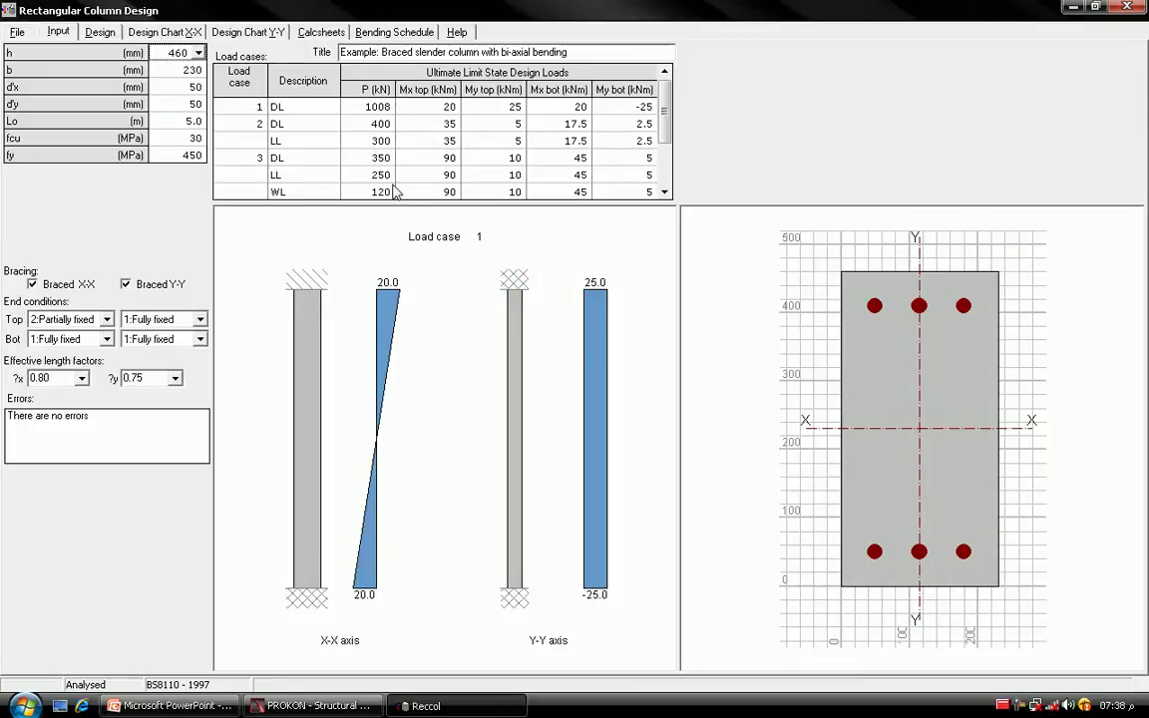
left_click(104, 40)
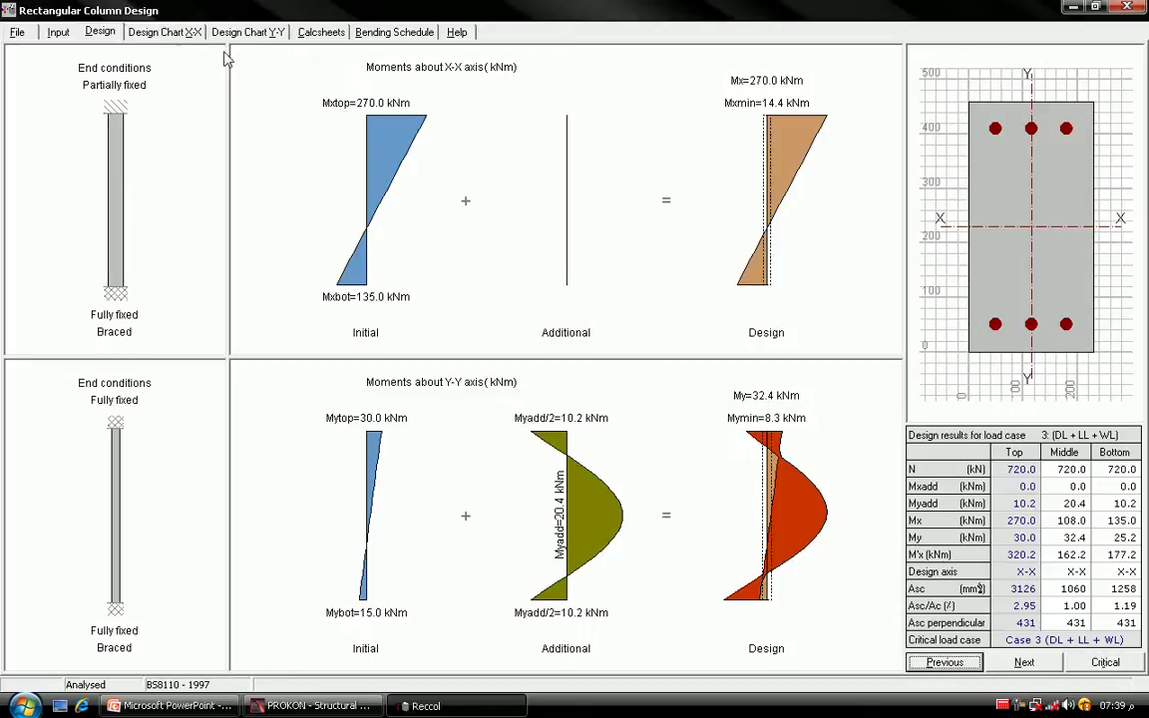
Step: Step through both design charts and calc sheets to the bending schedule with 4Y32-A + 2Y10-B and R10 links
left_click(162, 33)
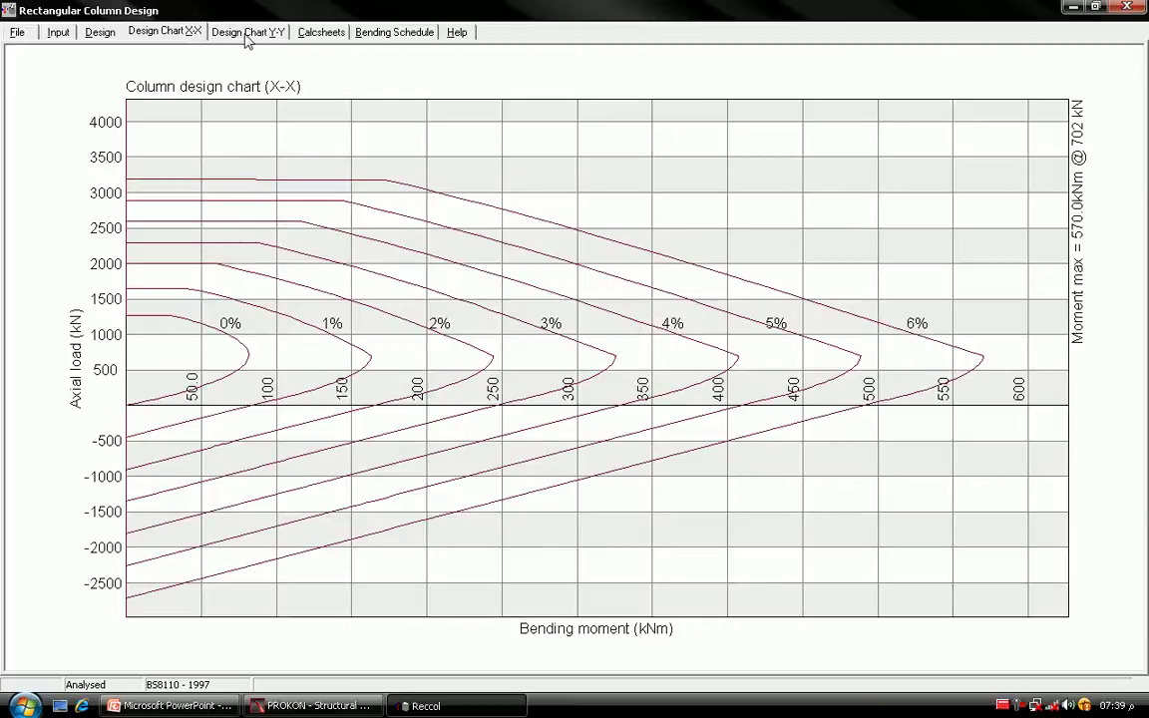
left_click(248, 33)
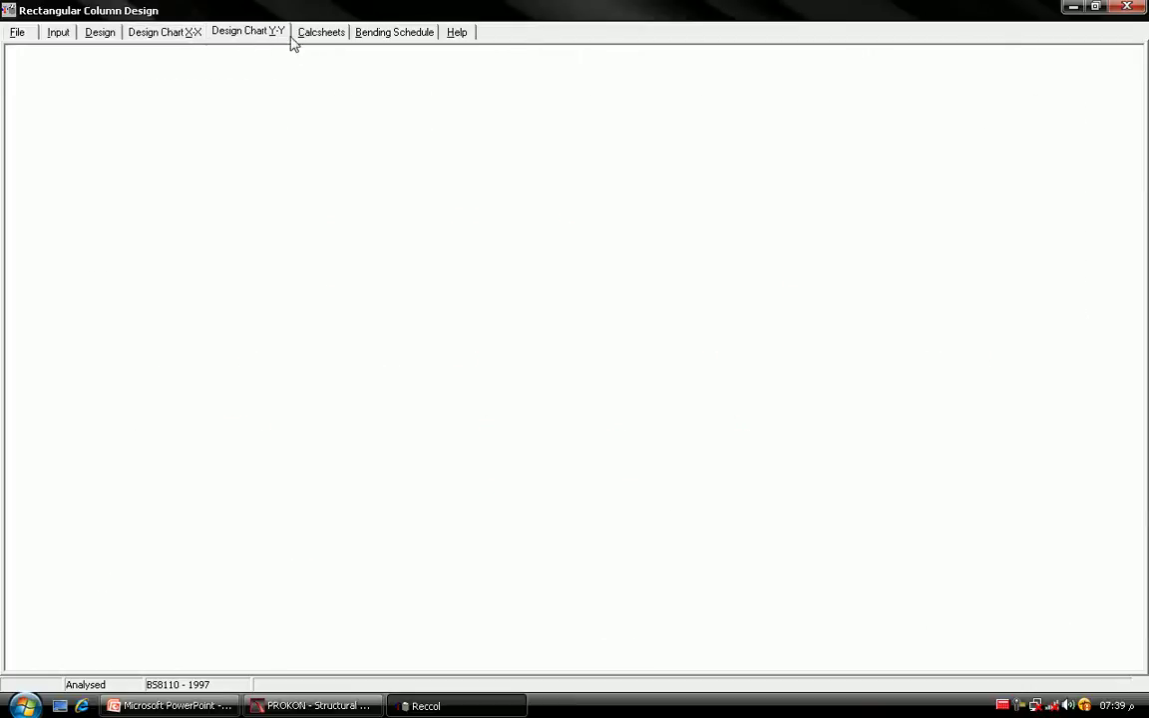
left_click(313, 34)
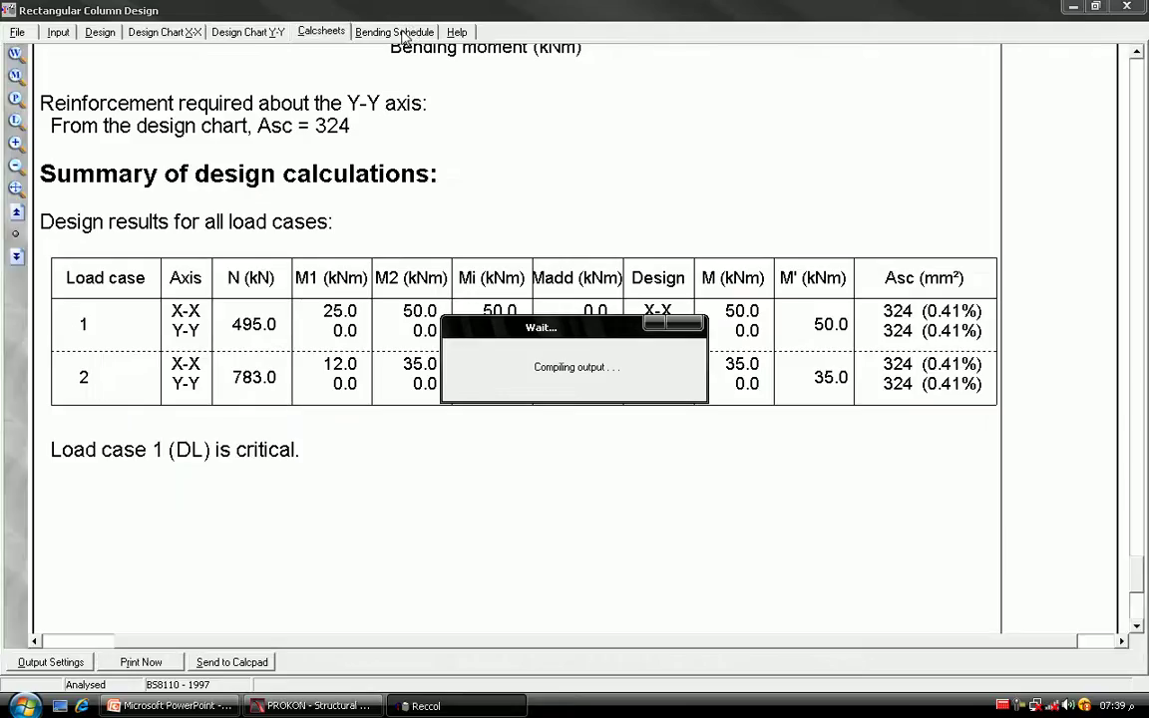
left_click(402, 34)
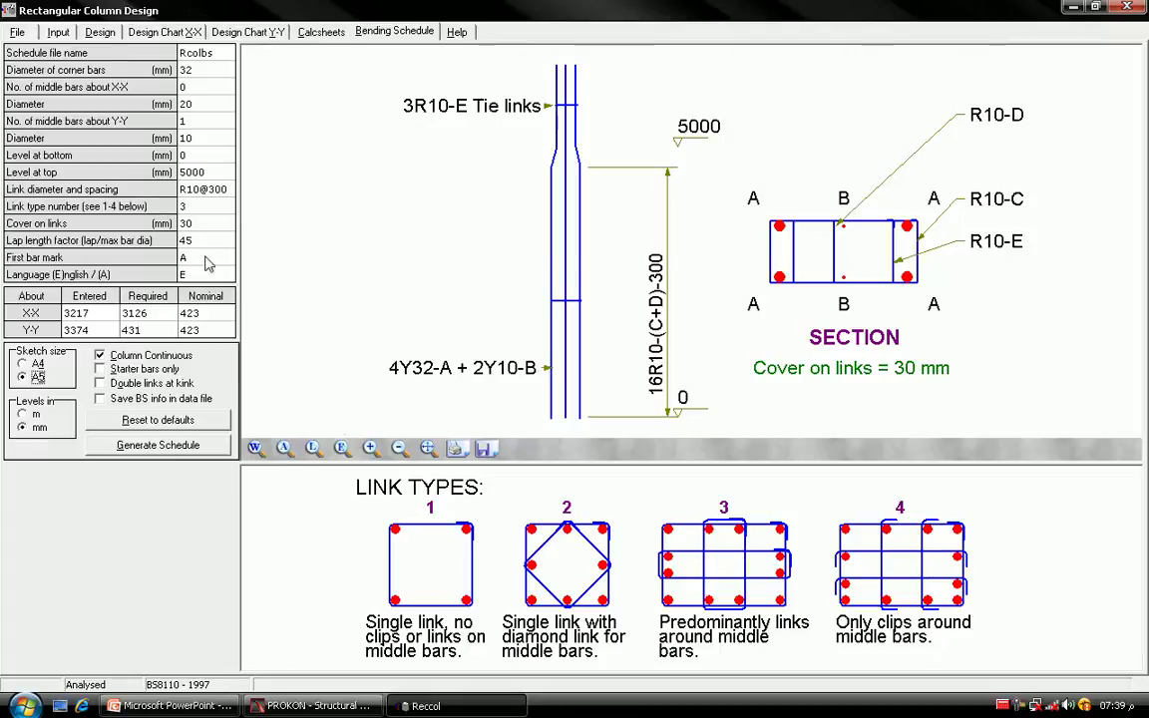
left_click(185, 204)
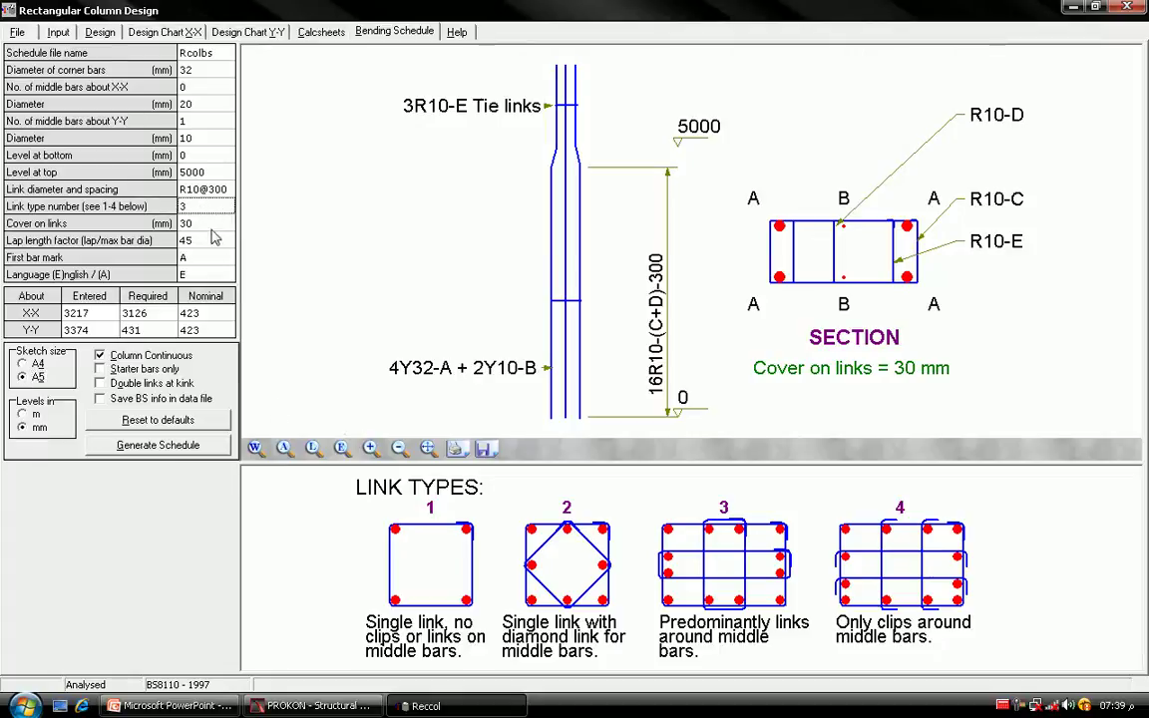